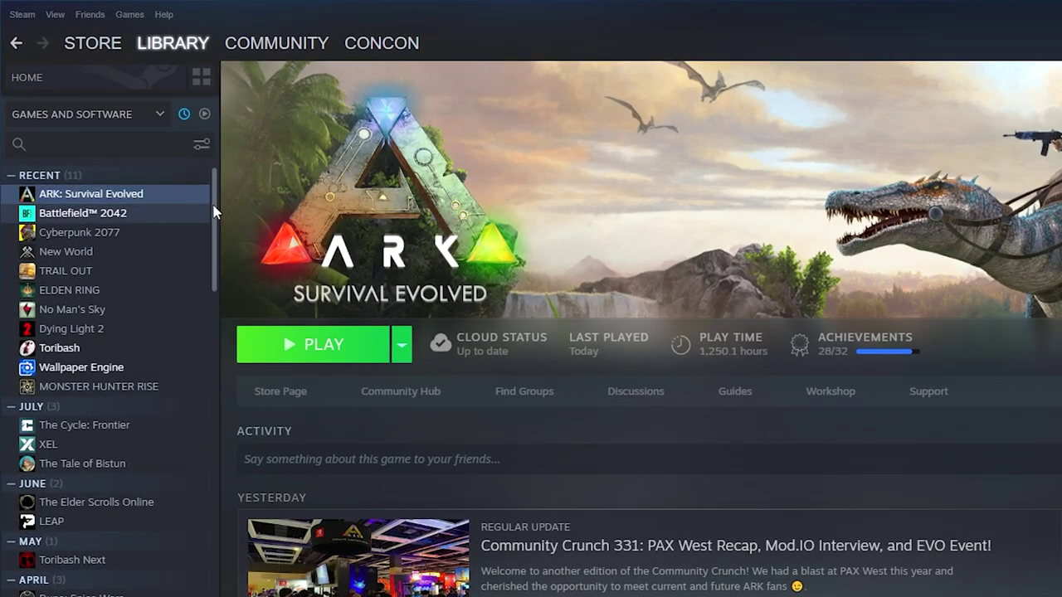
Browse the local files of ARK: Survival Evolved, and return to the game's library page.
right_click(114, 202)
mouse_move(172, 271)
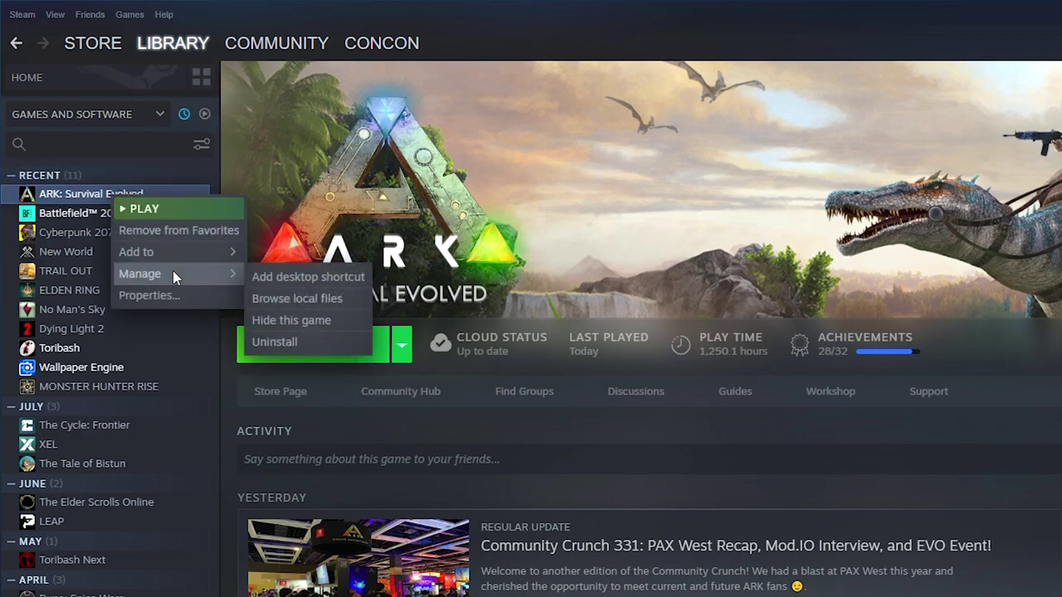
click(329, 302)
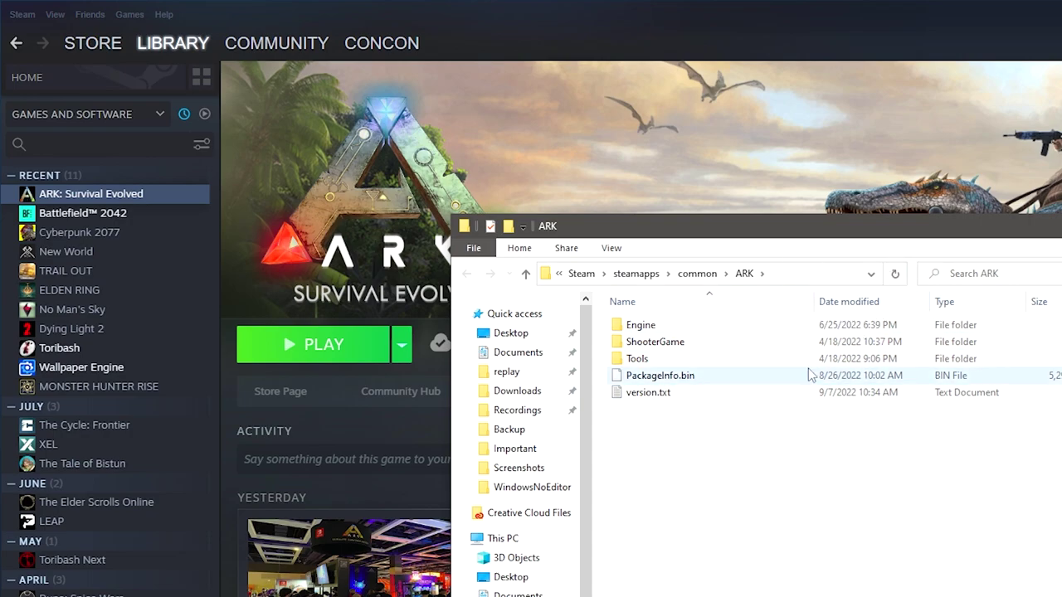
click(865, 14)
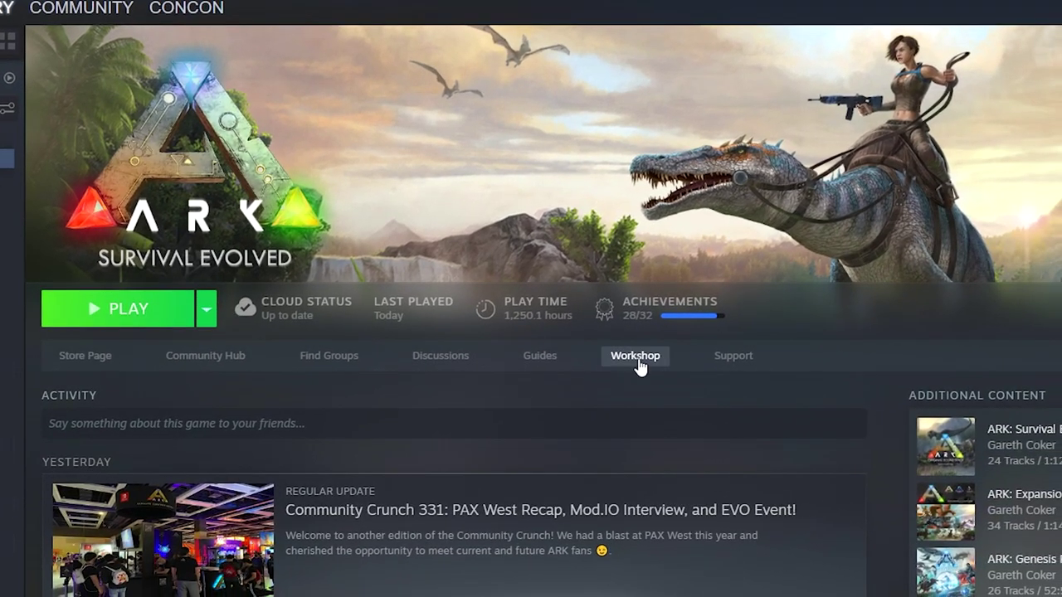
Open the ARK: Survival Evolved Workshop and browse its mod collections.
click(635, 359)
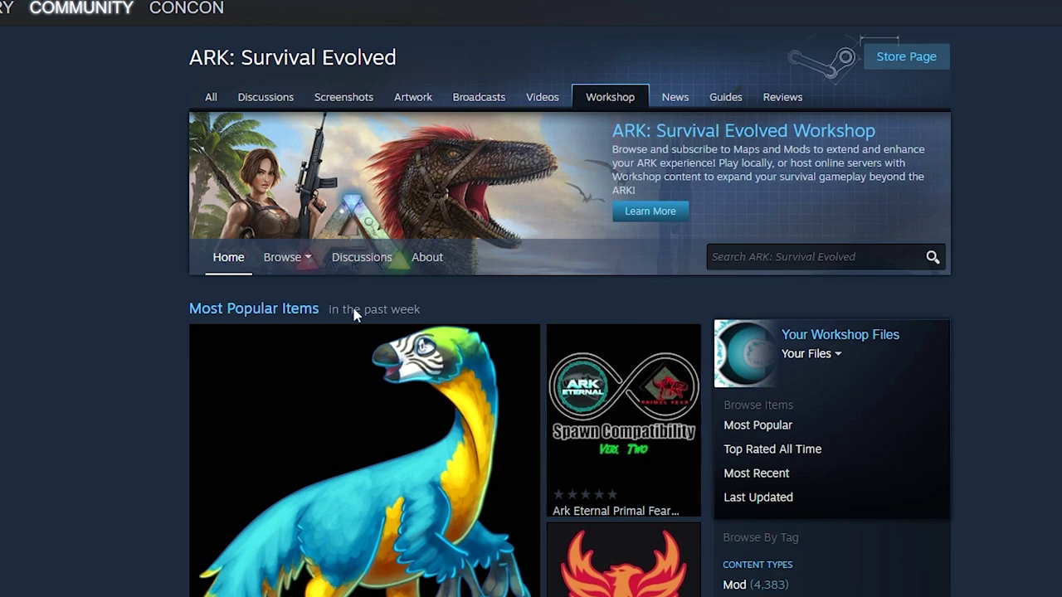
mouse_move(289, 267)
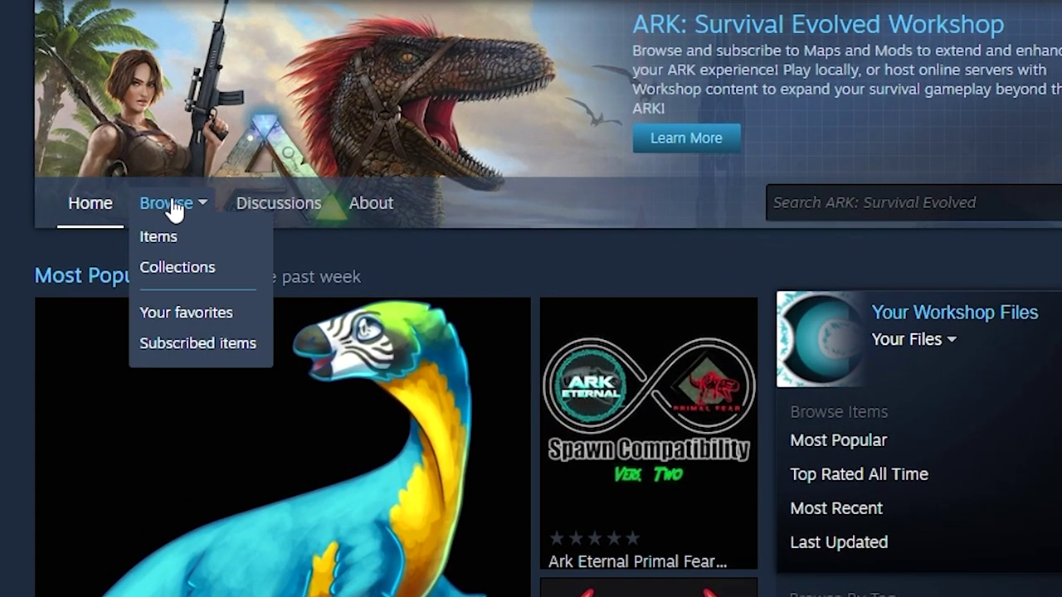
click(190, 272)
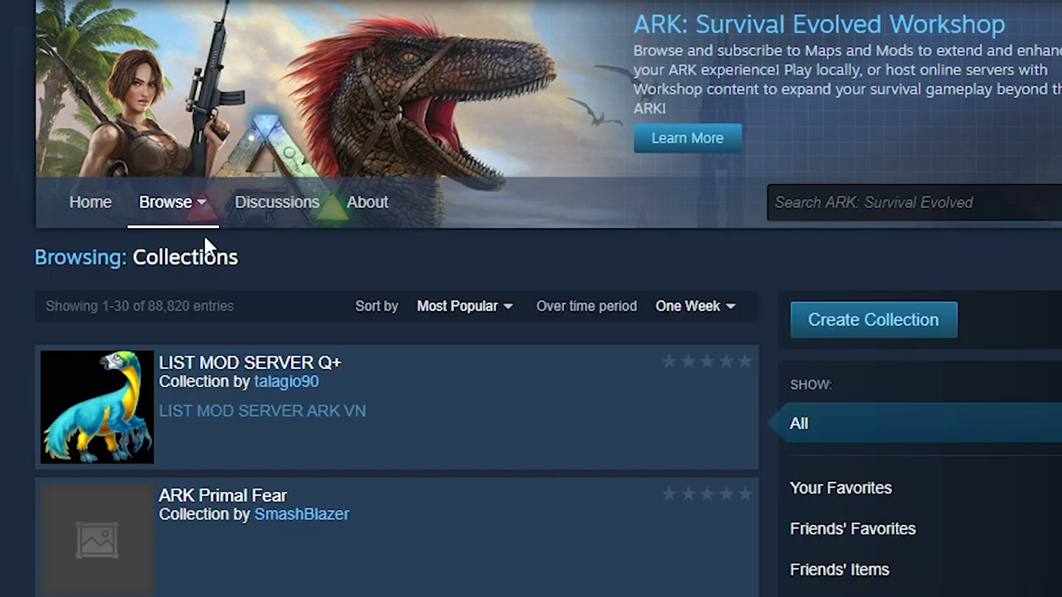
scroll(303, 378, down, 3)
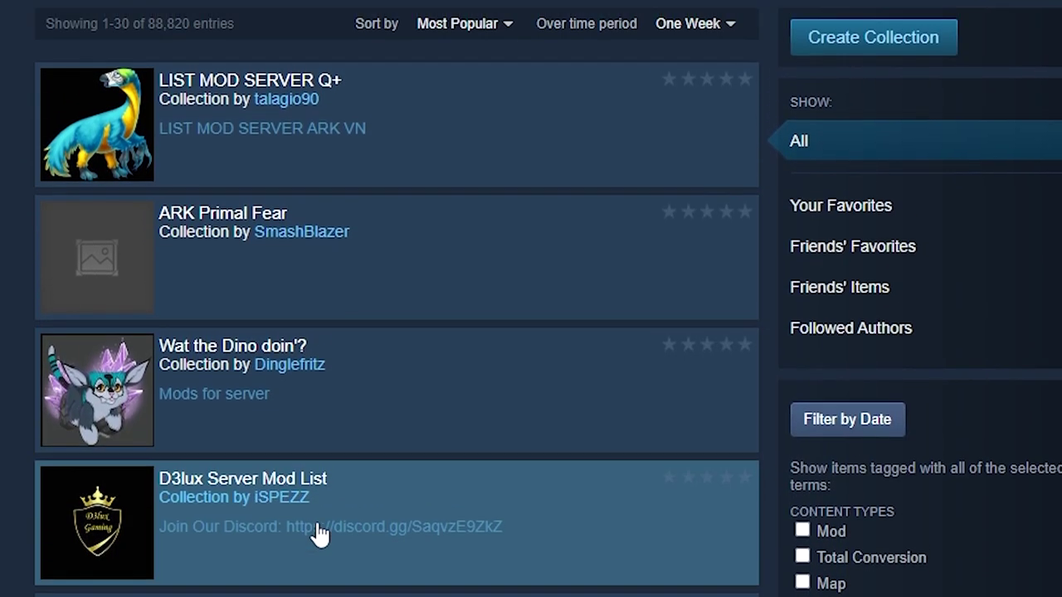
Set the time period for the most popular collections to Three Months.
scroll(398, 365, up, 2)
click(475, 196)
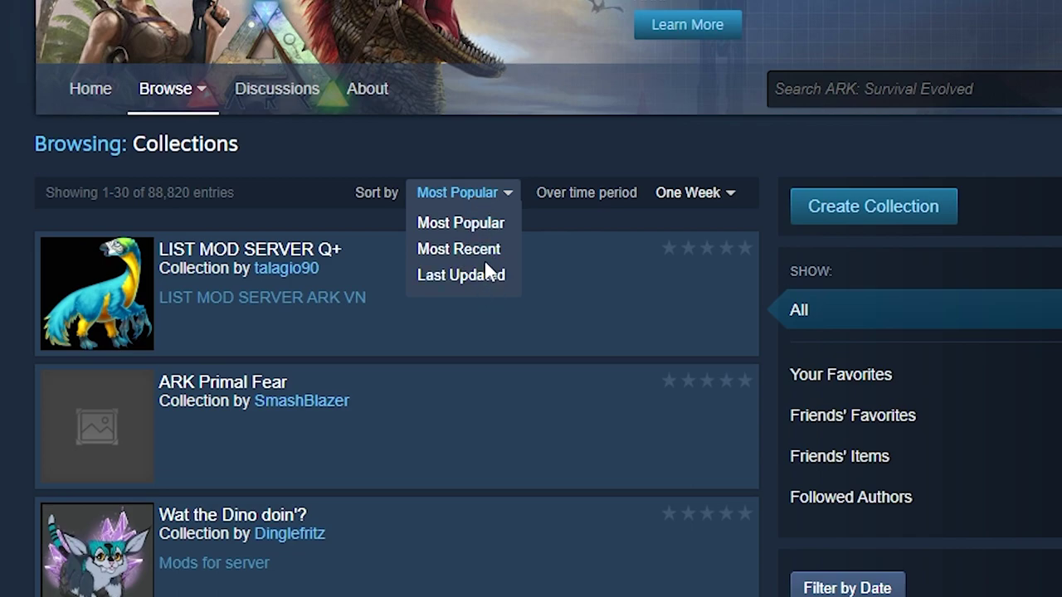
click(692, 198)
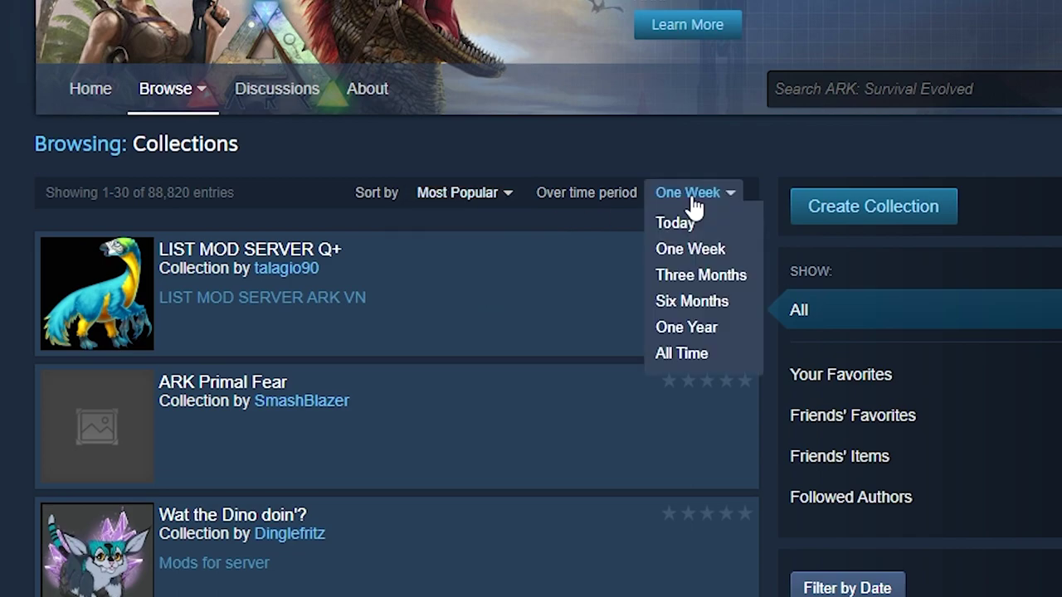
click(704, 280)
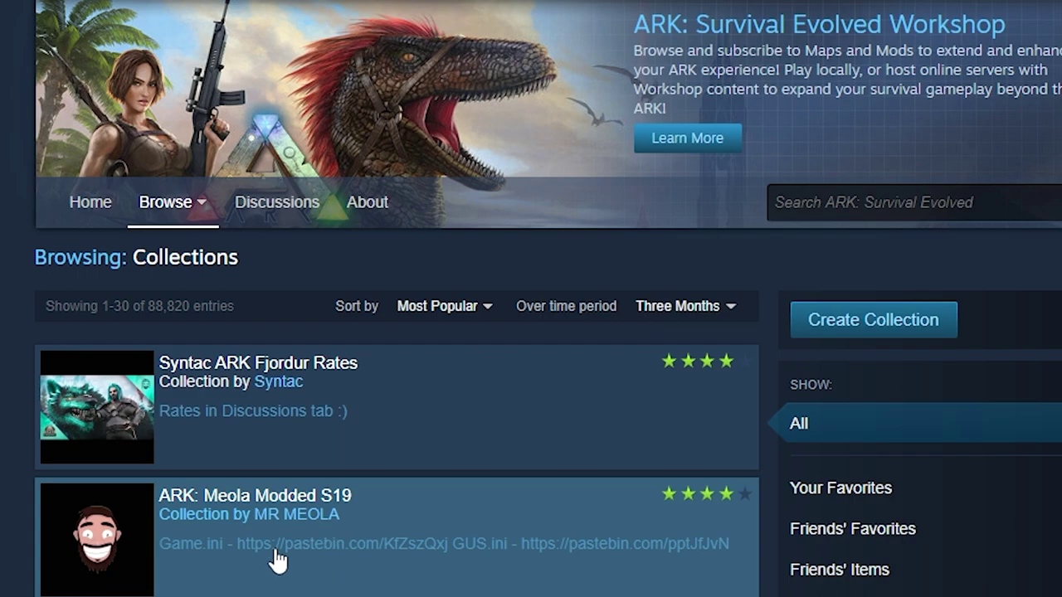
Look through the list of the most popular collections and their descriptions.
scroll(351, 550, down, 1)
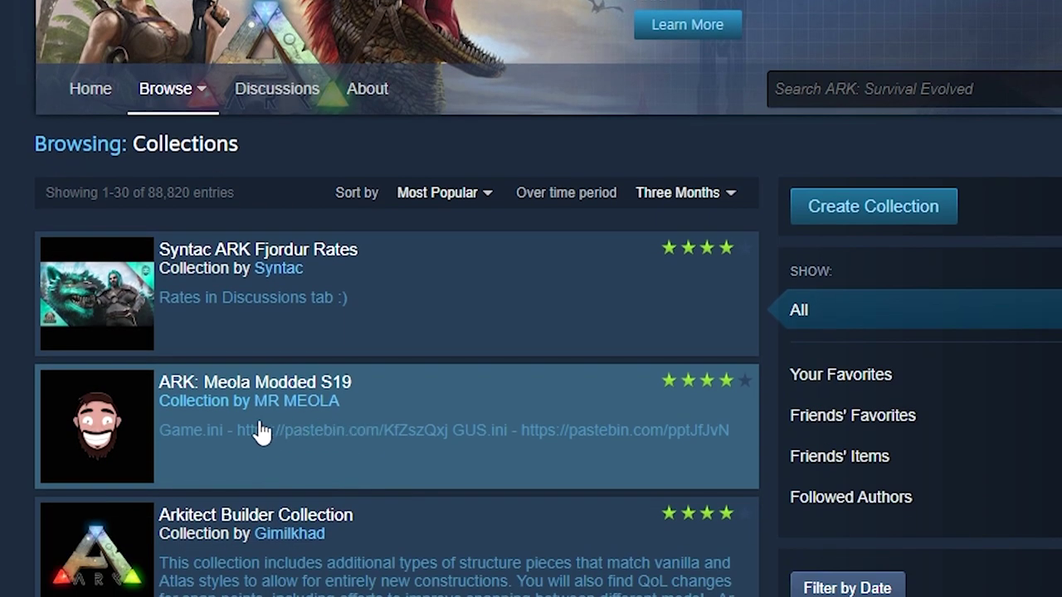
scroll(260, 432, down, 1)
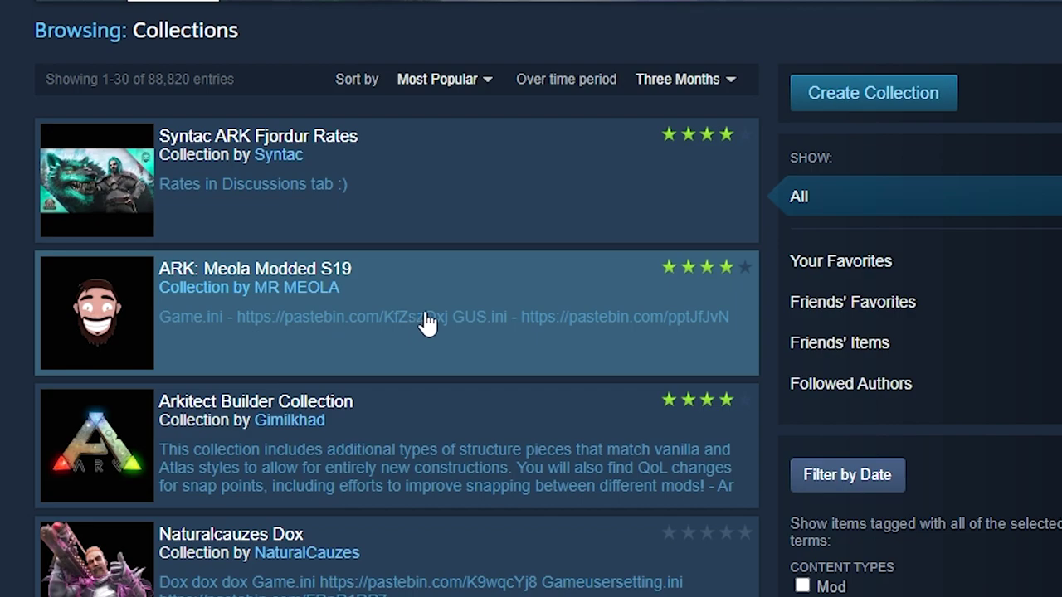
scroll(402, 320, down, 1)
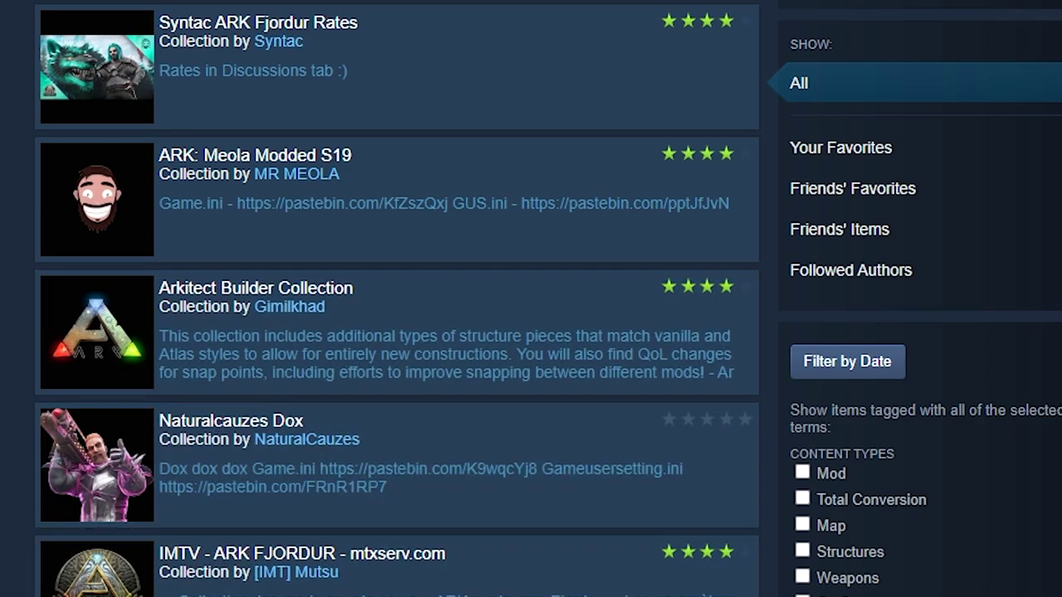
scroll(564, 493, down, 1)
scroll(548, 299, down, 3)
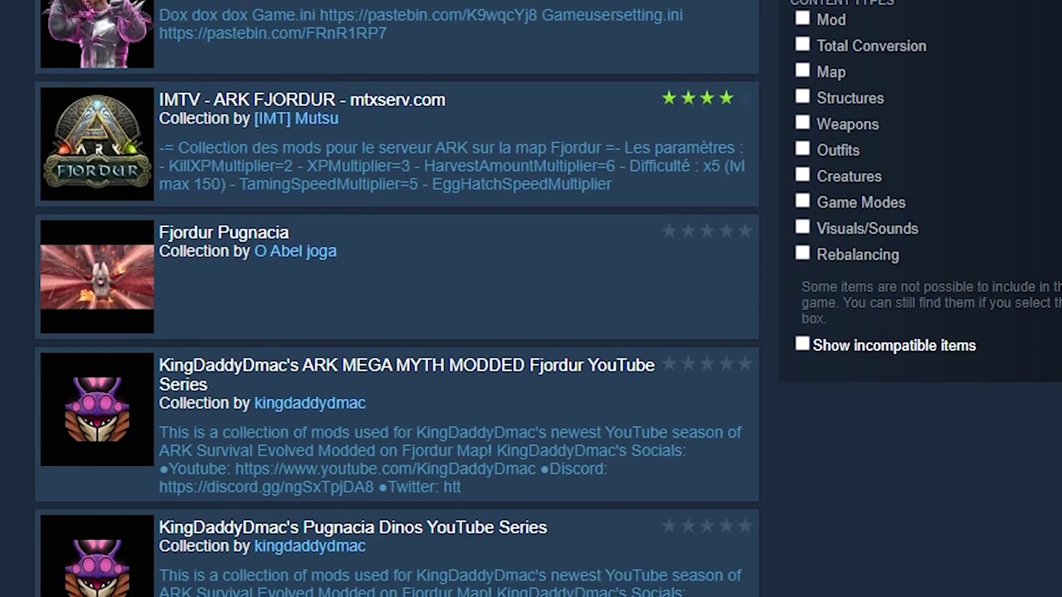
scroll(535, 430, down, 3)
scroll(535, 431, down, 1)
scroll(535, 430, up, 4)
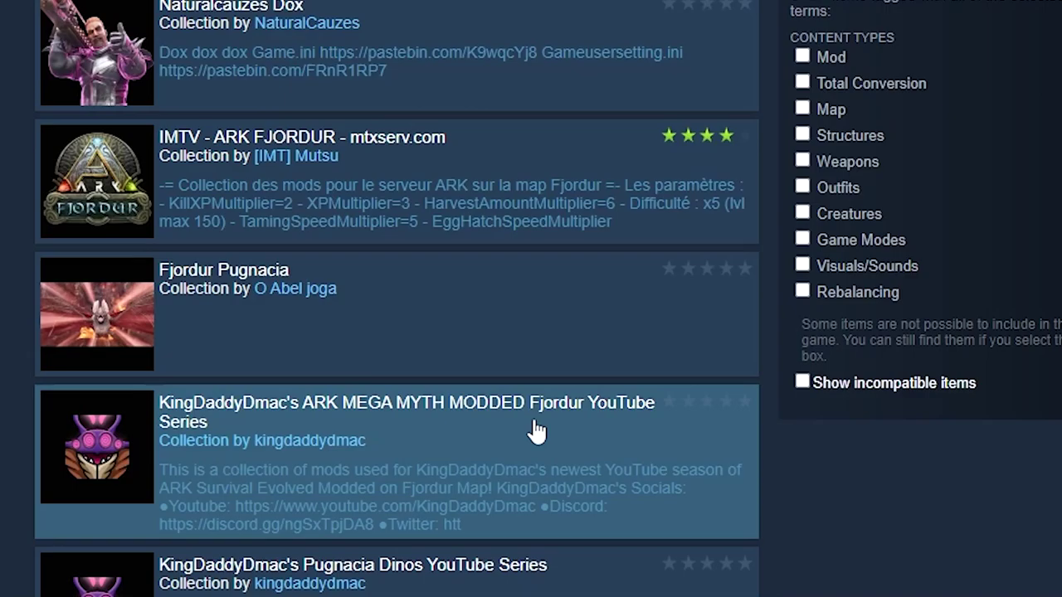
Set the time period for the most popular collections to Six Months.
scroll(535, 423, up, 5)
click(677, 306)
click(689, 414)
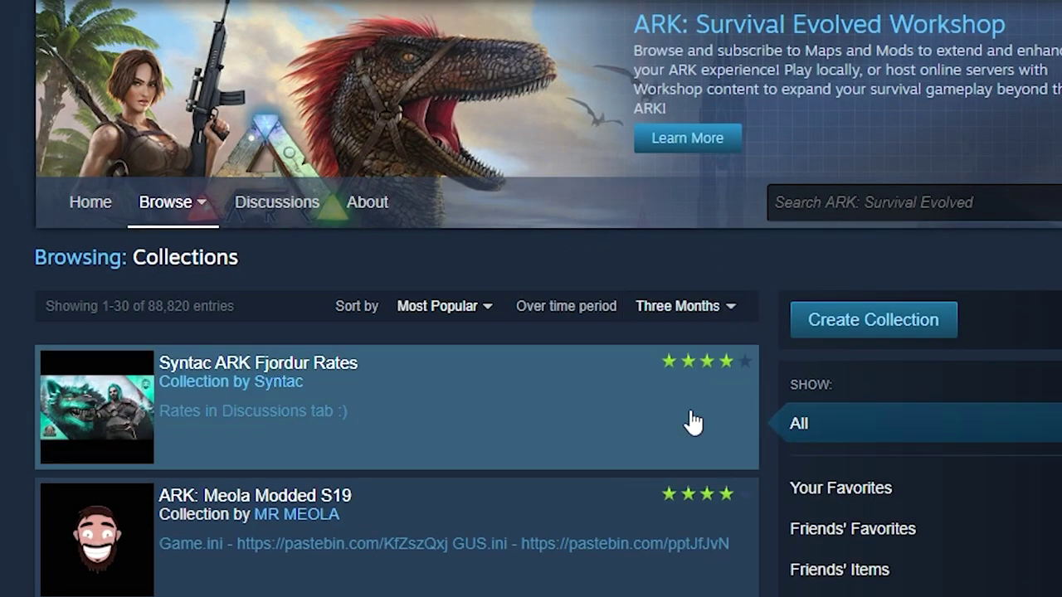
Find the NaturalCauzes Pugnacia collection in the six-month list and open its page.
scroll(543, 525, down, 4)
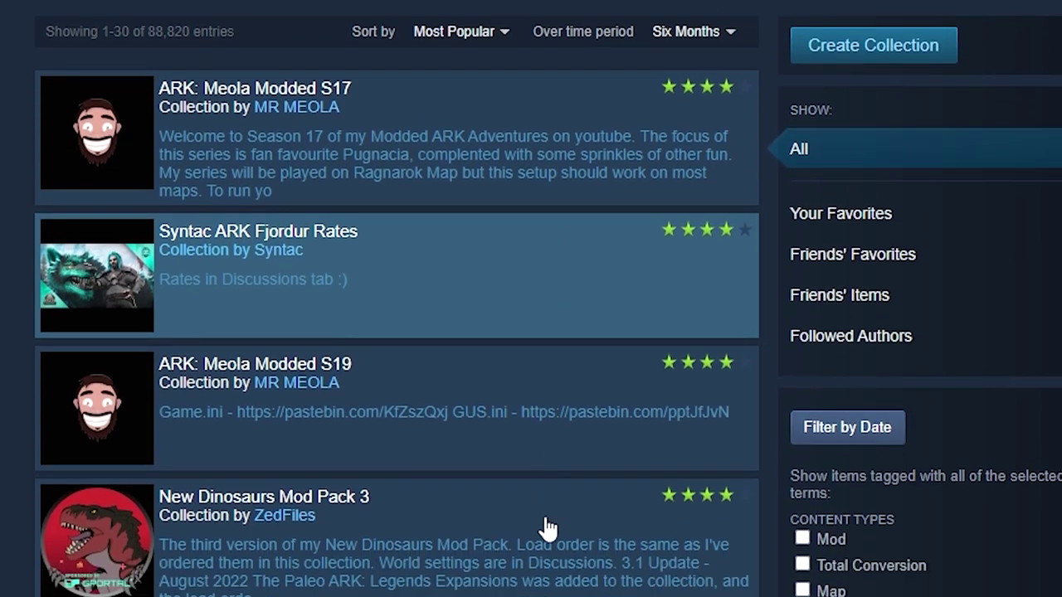
scroll(397, 298, down, 3)
scroll(369, 544, down, 3)
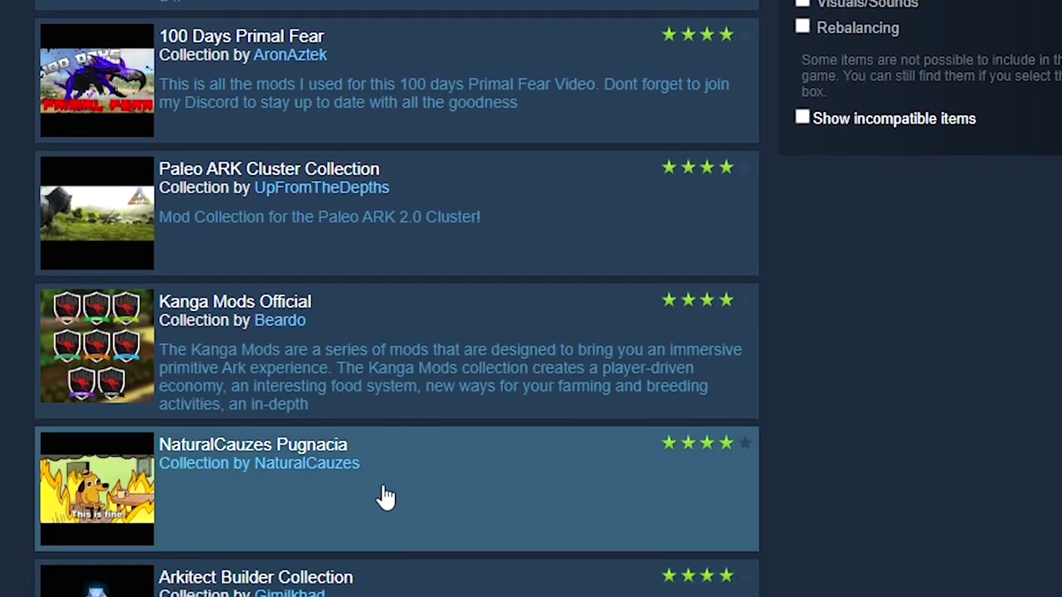
click(407, 521)
Review the mods in the NaturalCauzes Pugnacia collection and subscribe to all of them.
scroll(476, 523, down, 5)
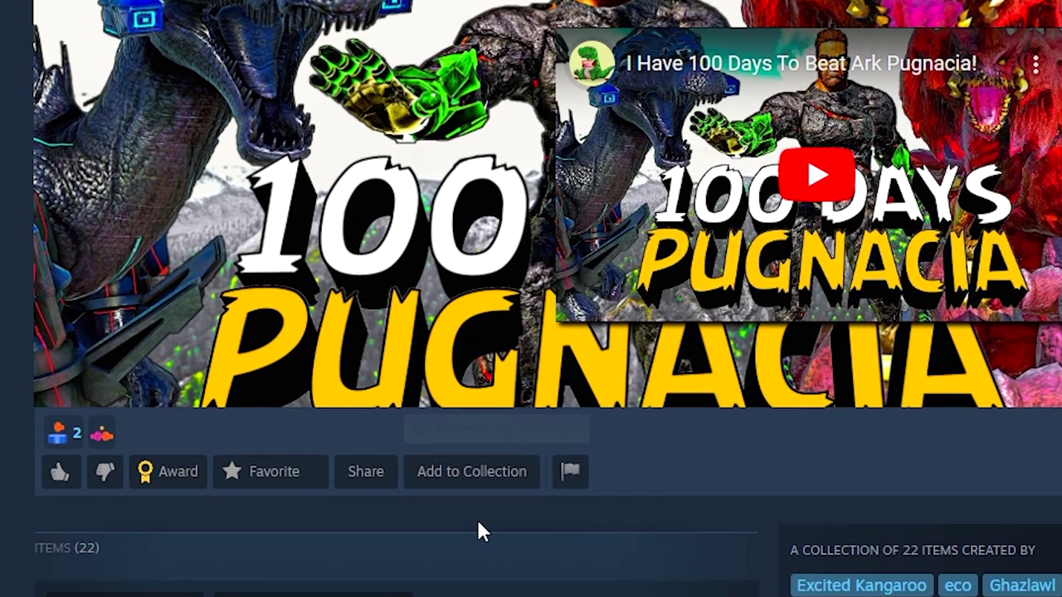
scroll(473, 502, down, 5)
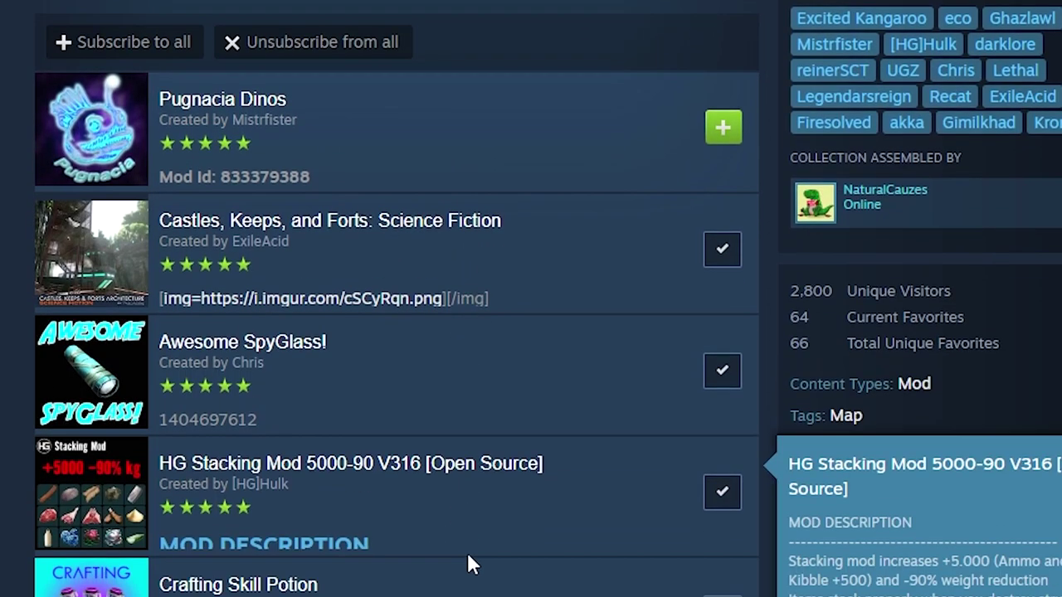
scroll(730, 415, down, 4)
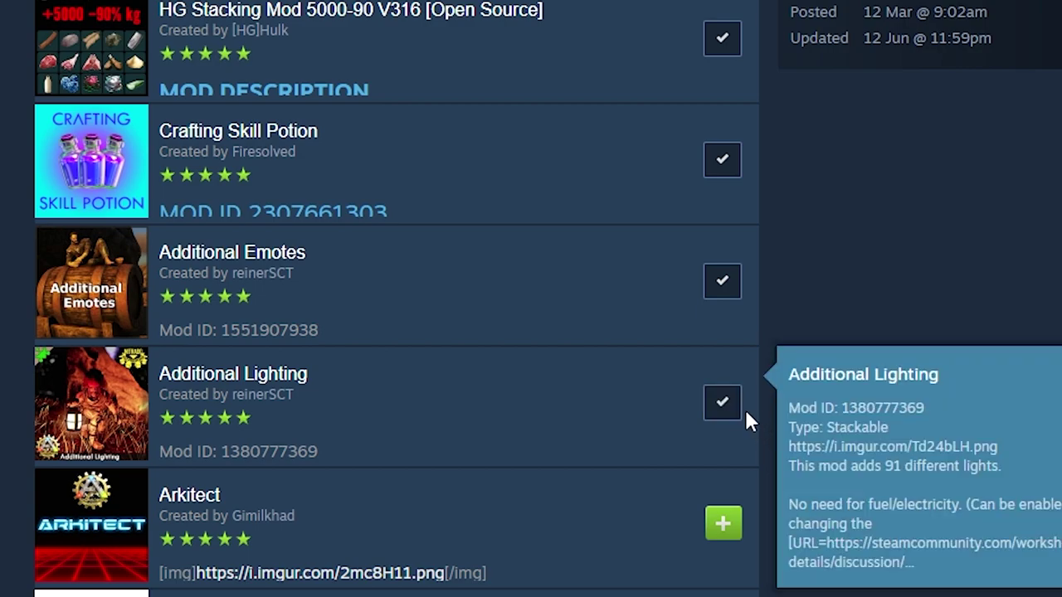
scroll(218, 347, up, 9)
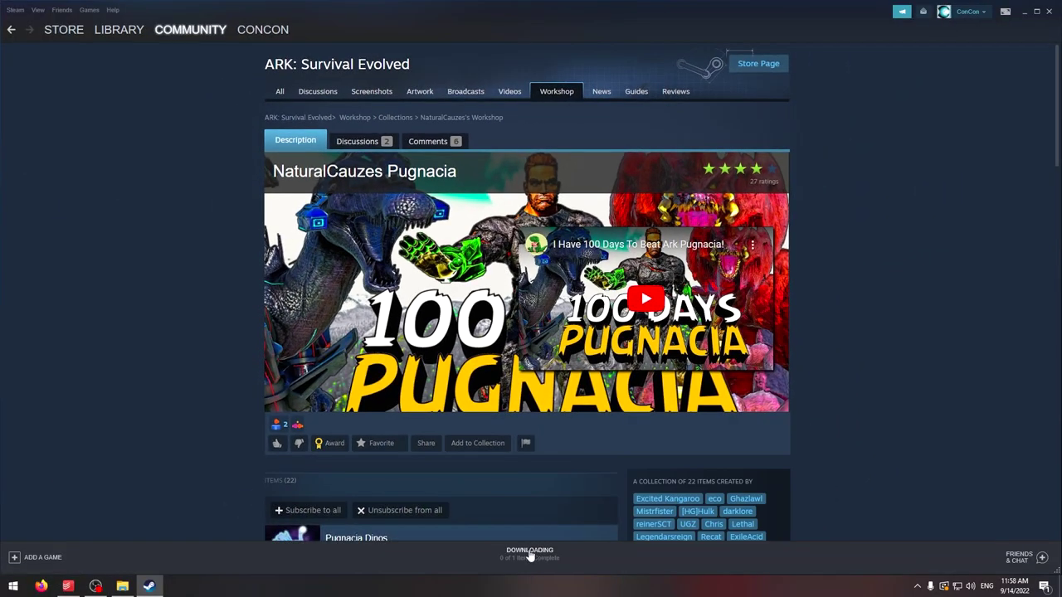
Check the ARK: Survival Evolved download status, and return to the NaturalCauzes Pugnacia collection in the Workshop.
click(533, 553)
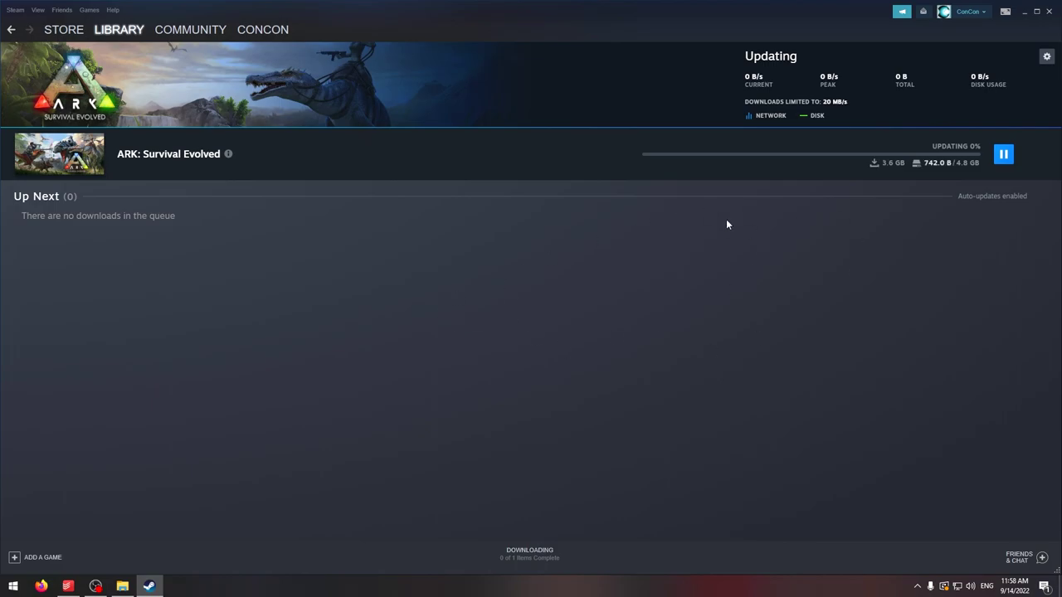
click(14, 30)
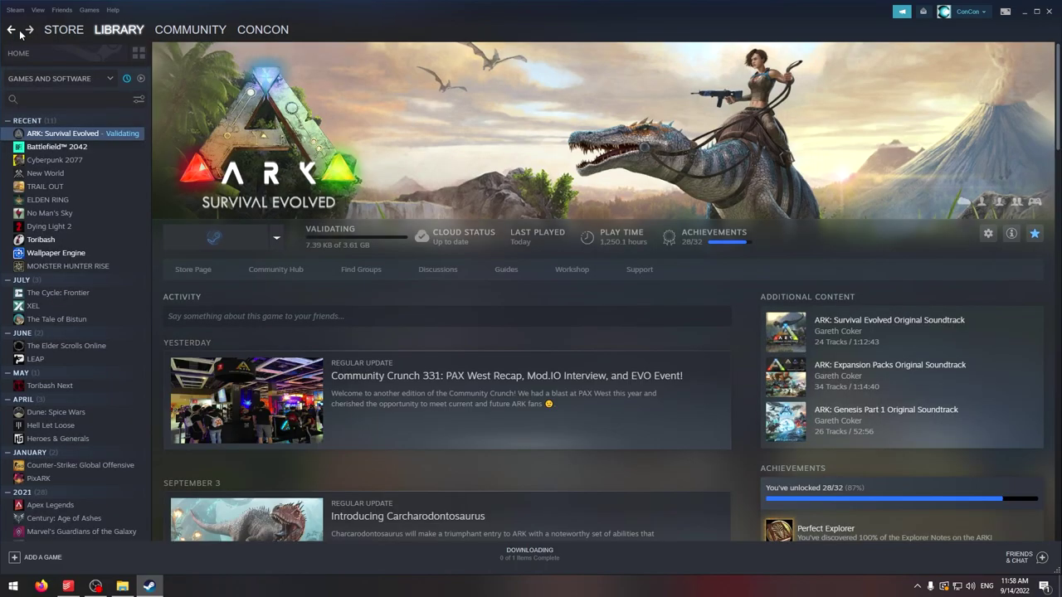
click(580, 271)
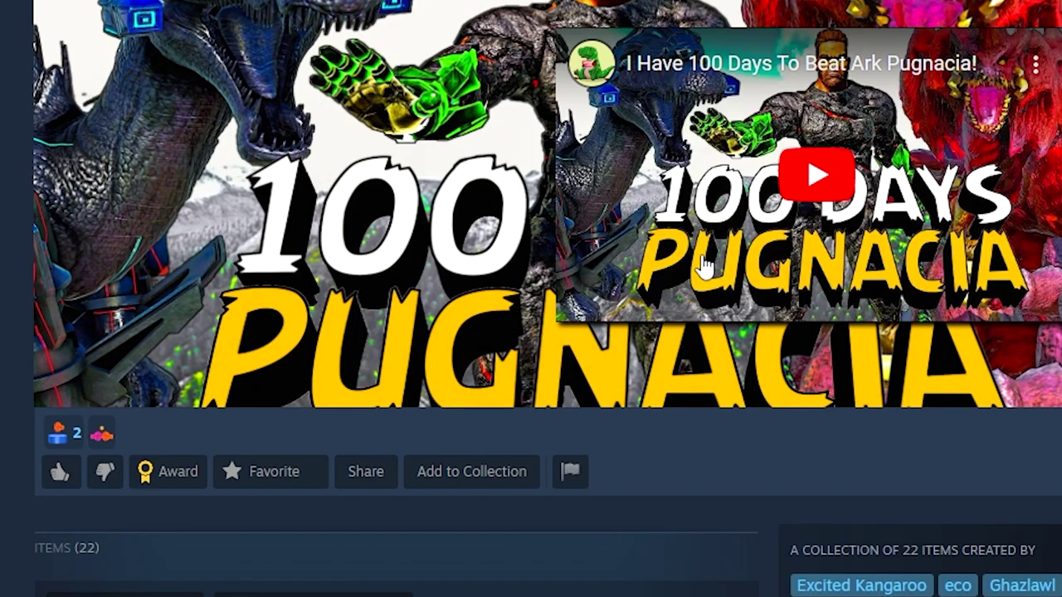
Examine the collection's full mod list to check the subscription status of each item.
scroll(697, 263, down, 3)
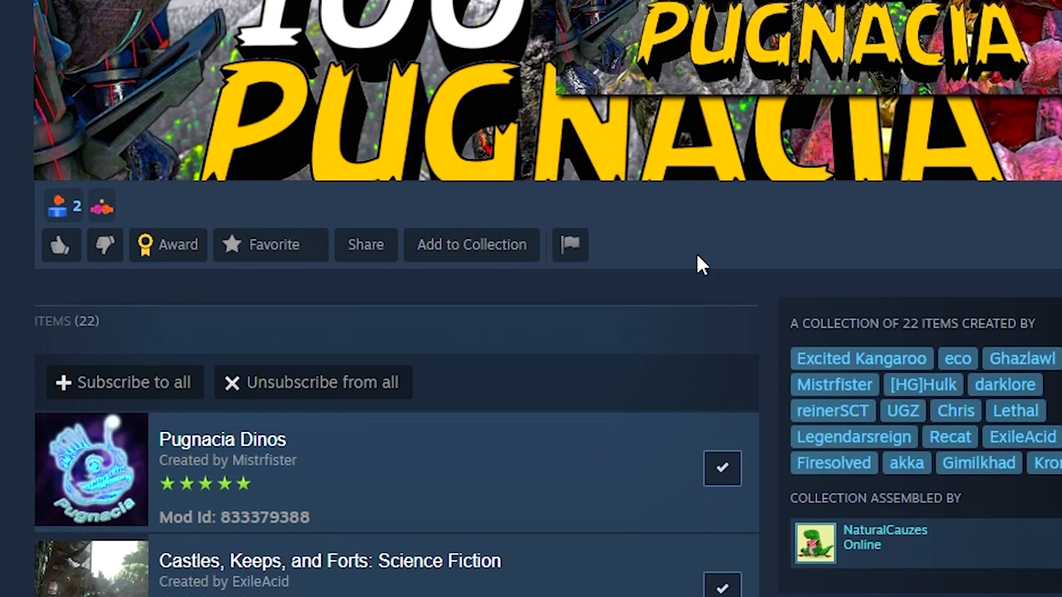
scroll(696, 267, down, 2)
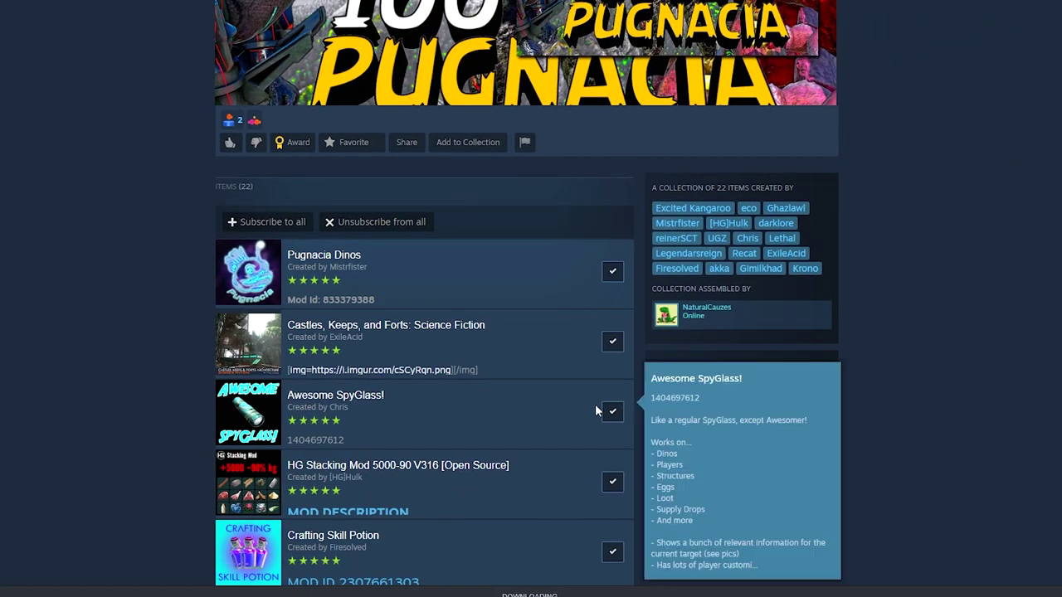
scroll(594, 404, down, 2)
scroll(746, 437, down, 7)
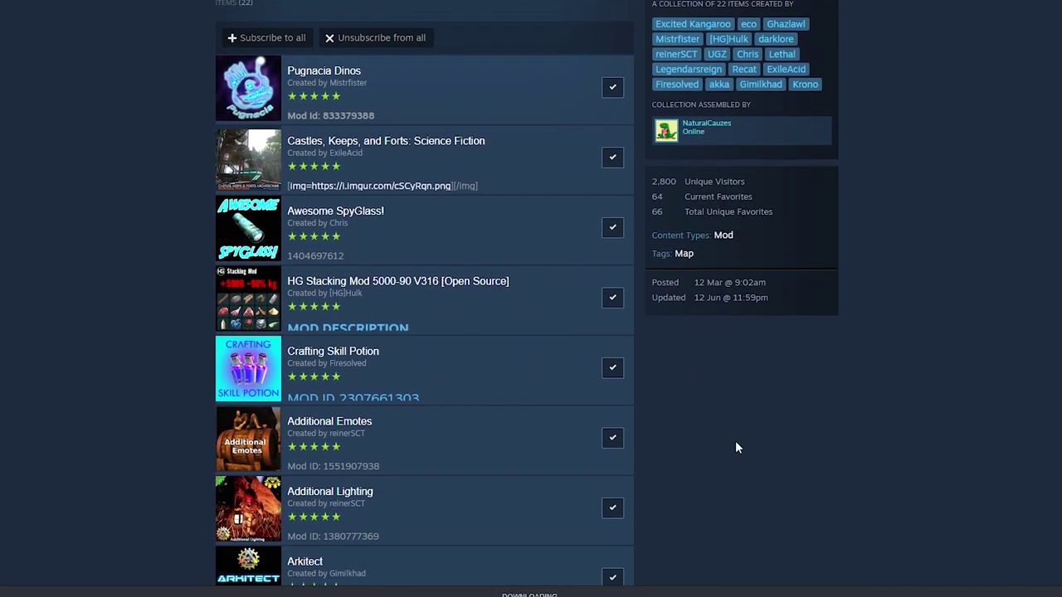
scroll(724, 435, down, 8)
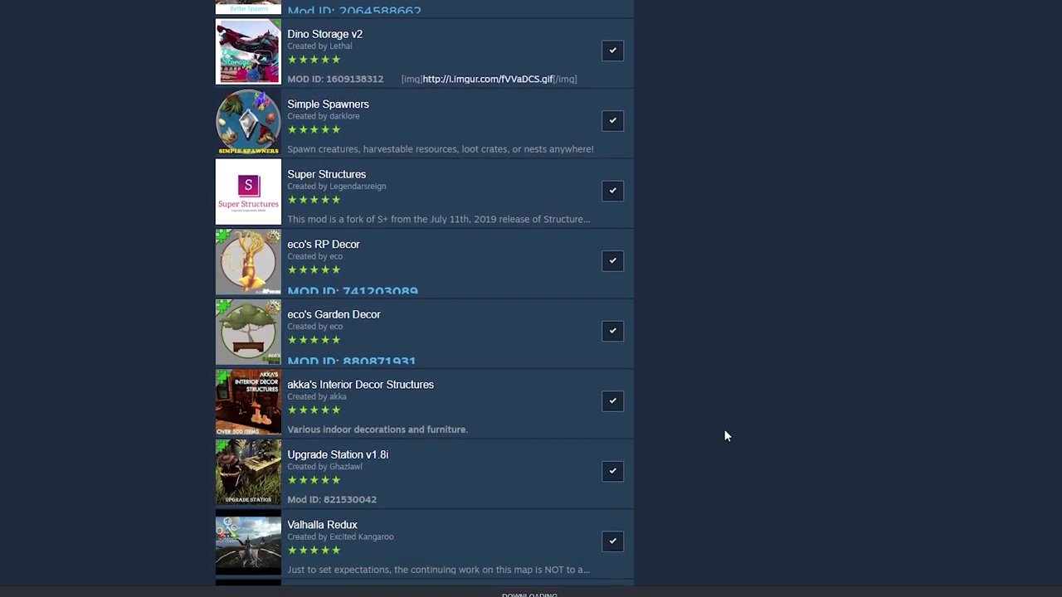
scroll(704, 402, up, 5)
scroll(703, 394, up, 15)
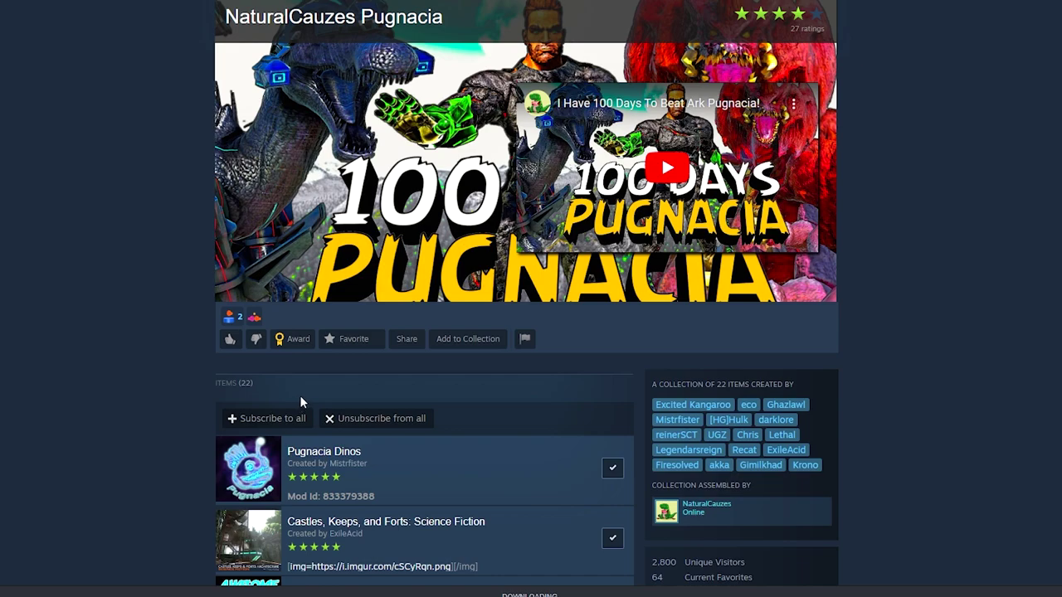
scroll(365, 390, down, 15)
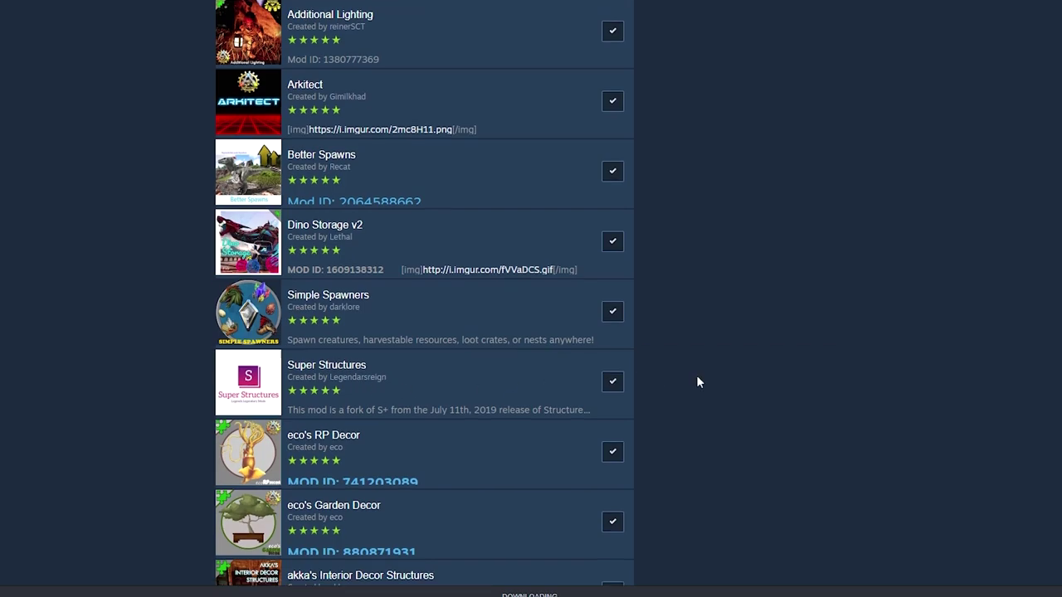
scroll(702, 384, down, 5)
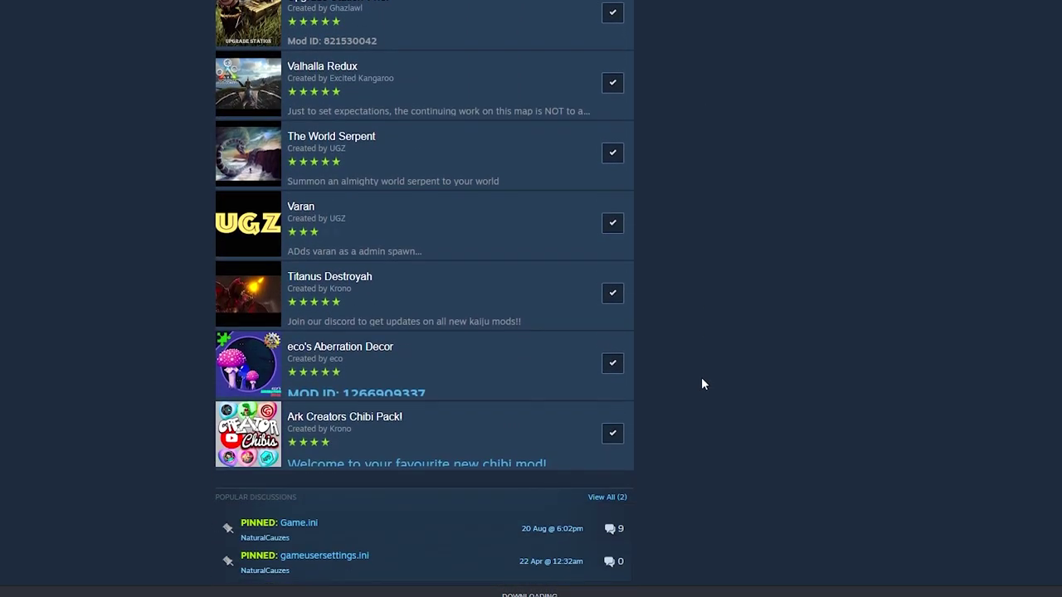
Open the collection's pinned Game.ini discussion and look through its configuration settings.
scroll(702, 384, down, 1)
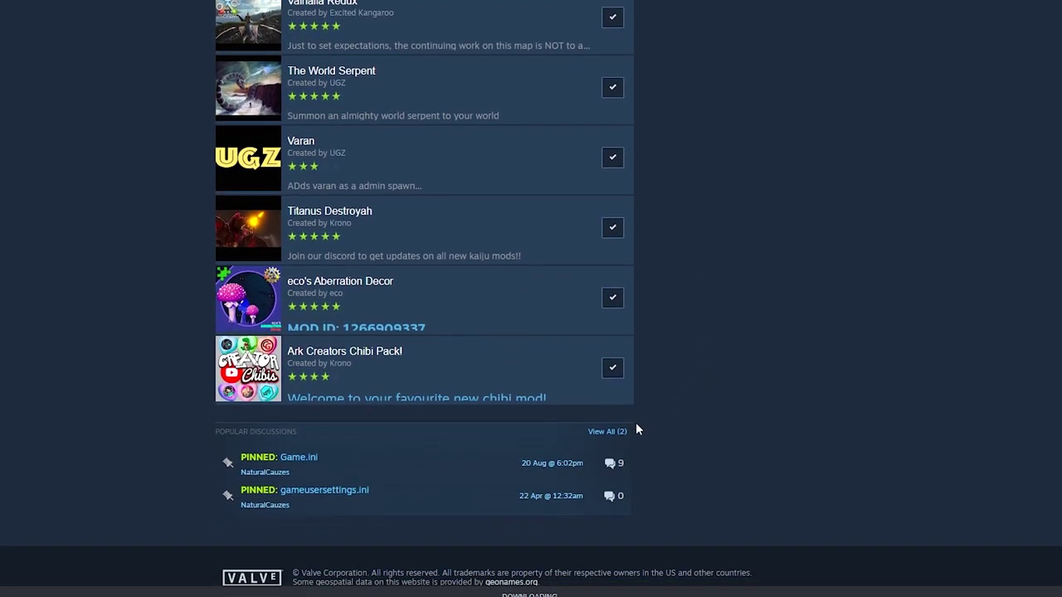
click(312, 461)
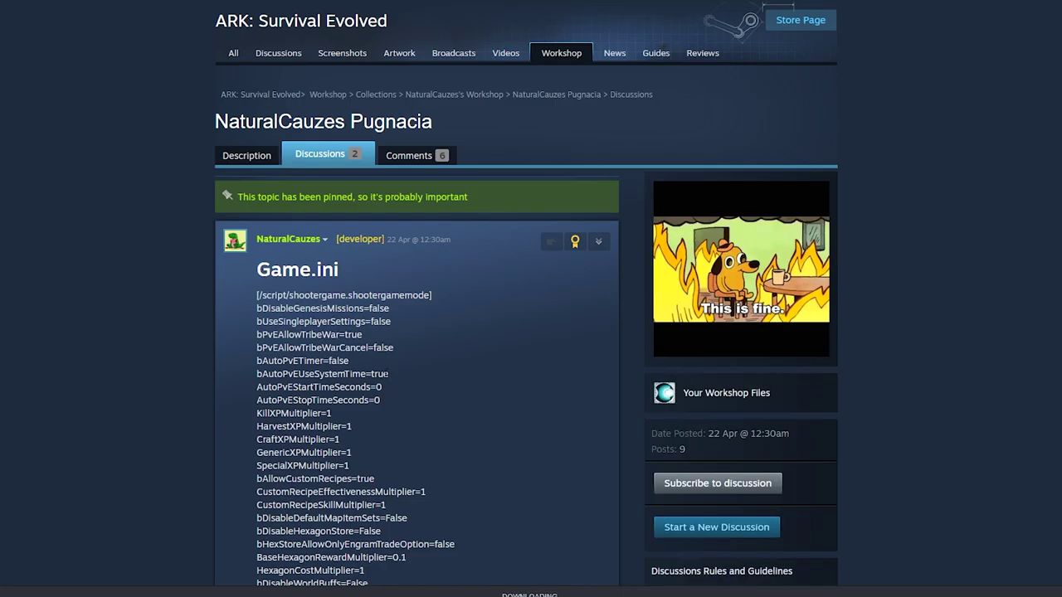
scroll(531, 332, down, 15)
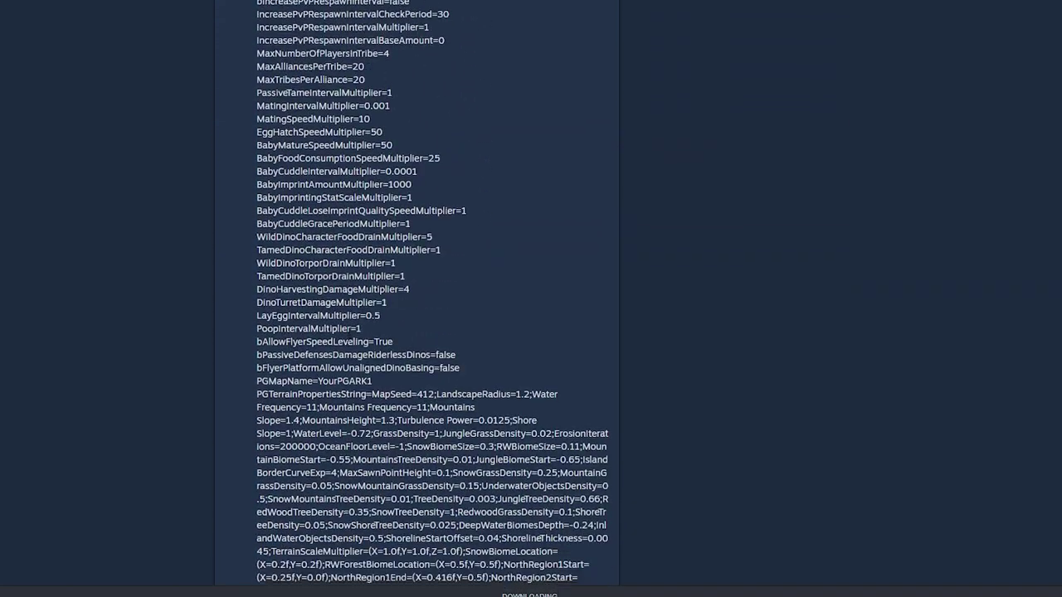
Switch to the ARK install folder in File Explorer and open ShooterGame > Saved > Config > WindowsNoEditor.
scroll(531, 332, down, 10)
scroll(531, 331, up, 15)
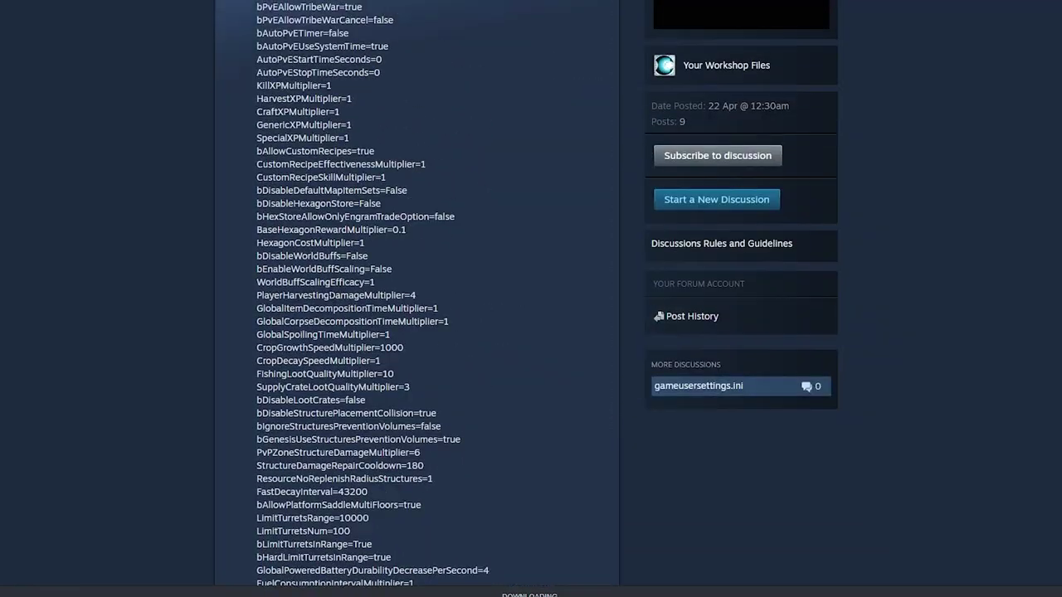
scroll(329, 292, up, 4)
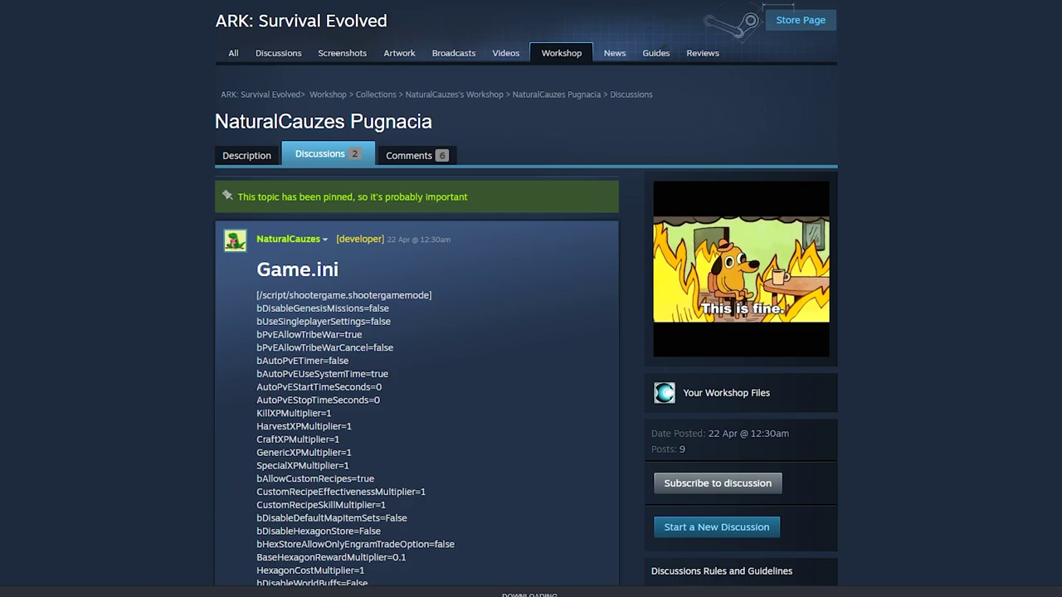
mouse_move(48, 596)
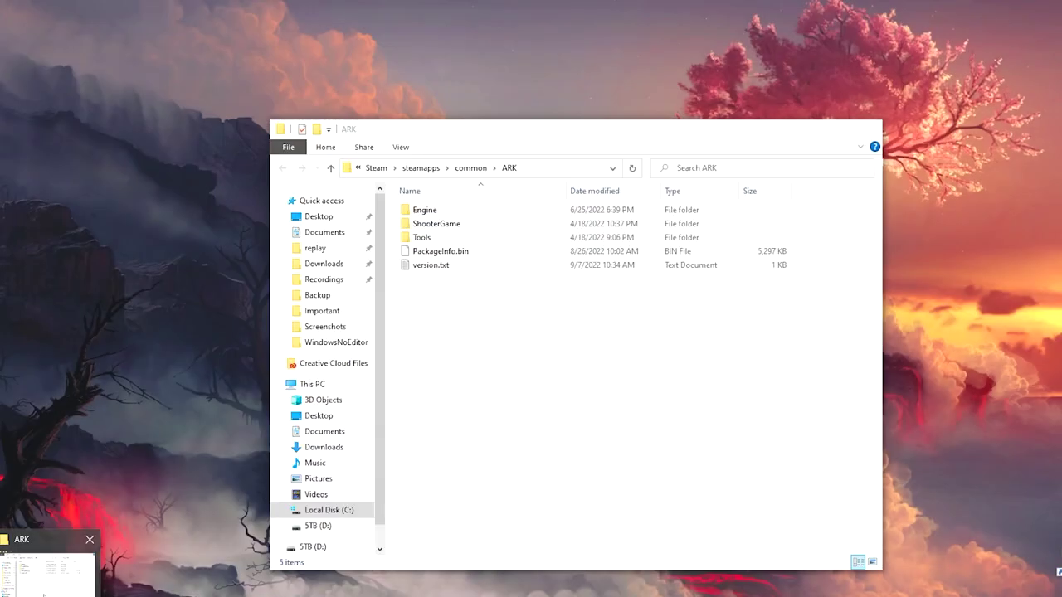
click(48, 574)
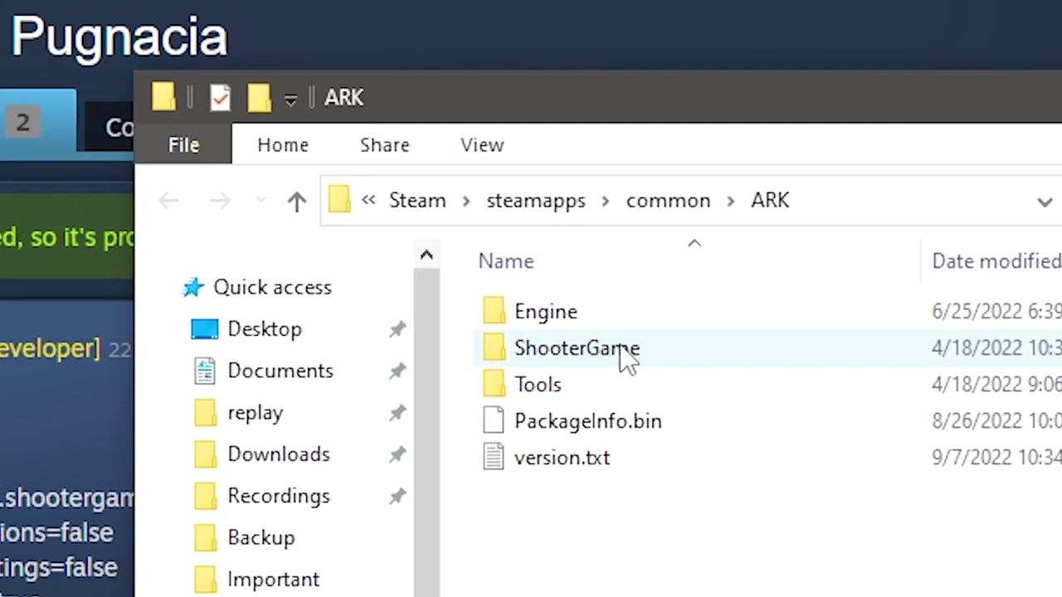
double_click(626, 352)
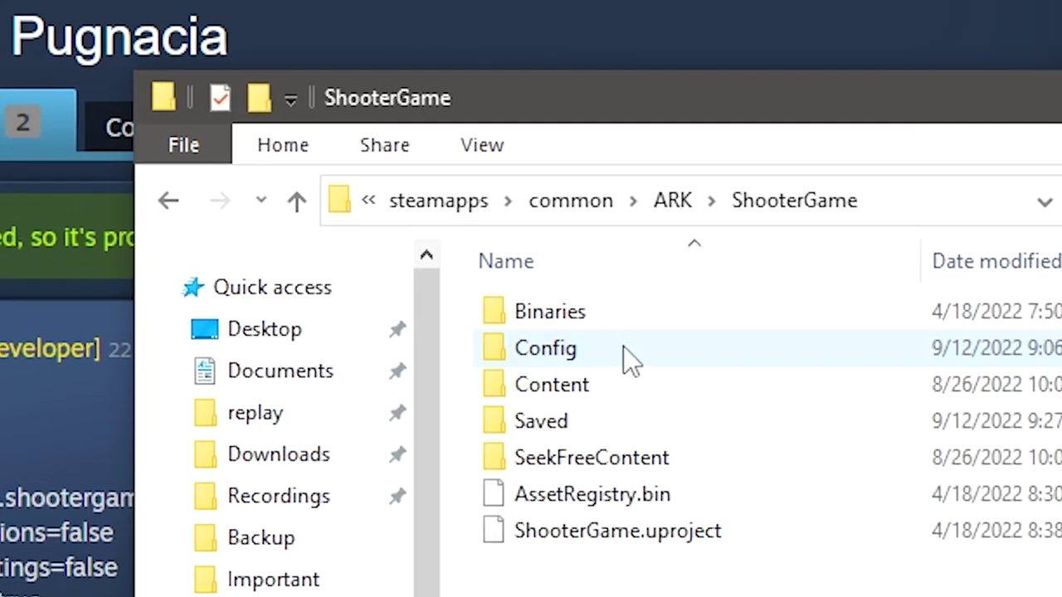
double_click(573, 423)
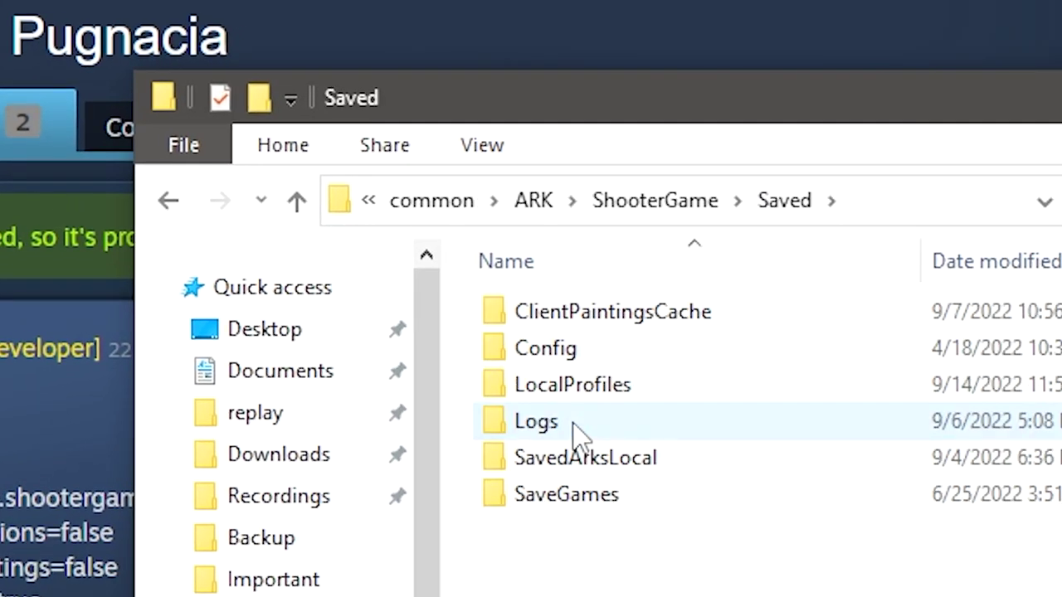
double_click(611, 350)
double_click(673, 352)
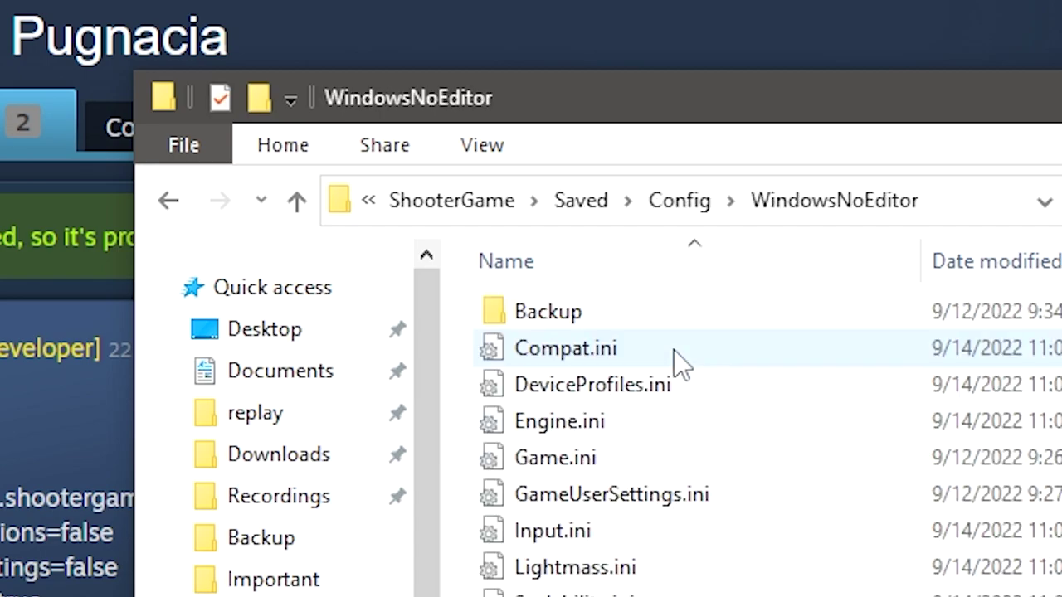
Locate Game.ini and GameUserSettings.ini in WindowsNoEditor and check the Backup folder for copies of both files.
click(620, 471)
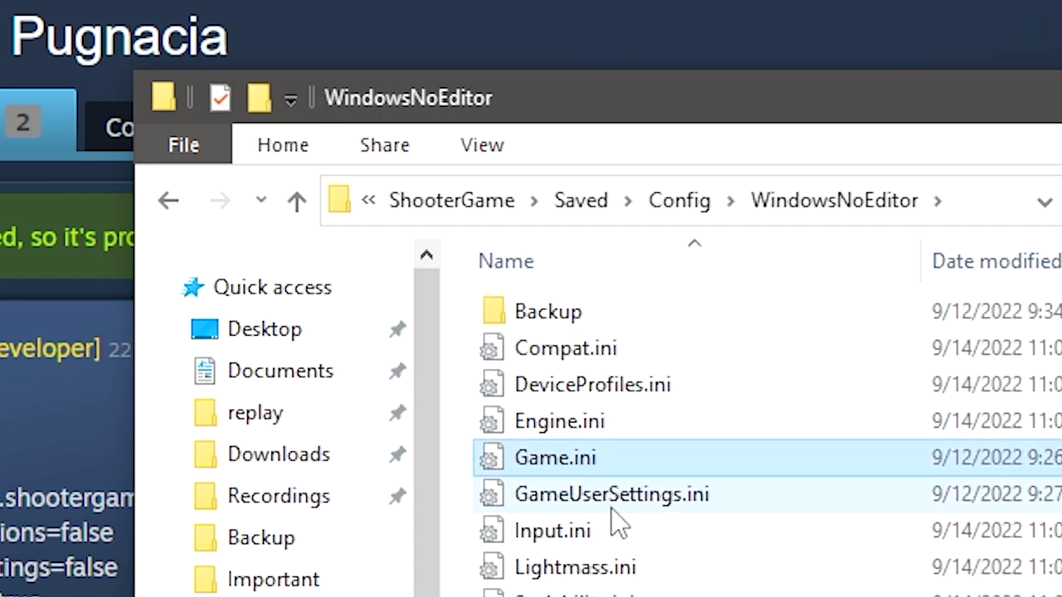
click(639, 498)
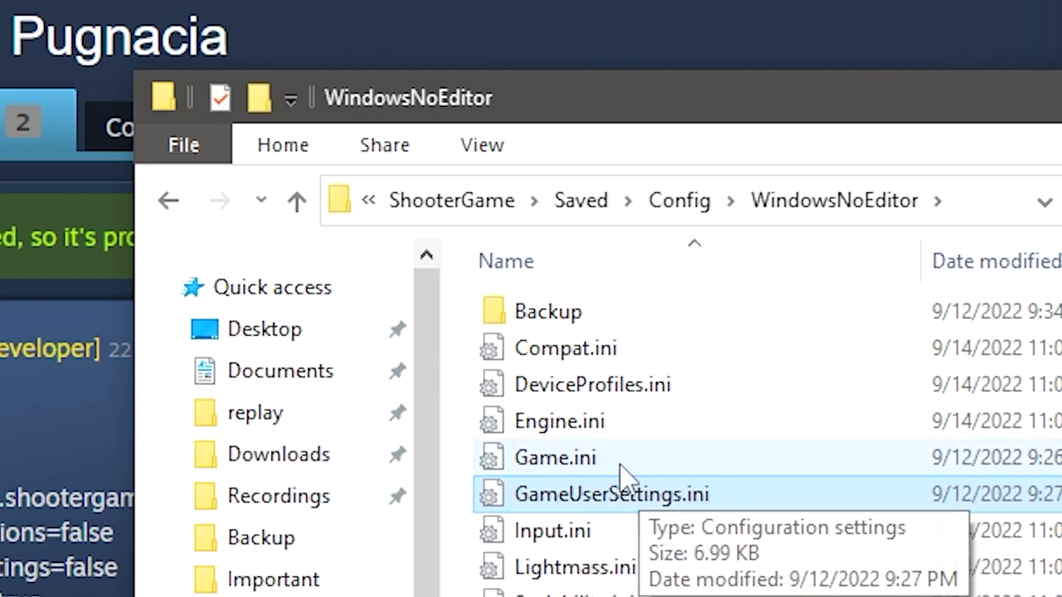
drag(461, 470, 592, 506)
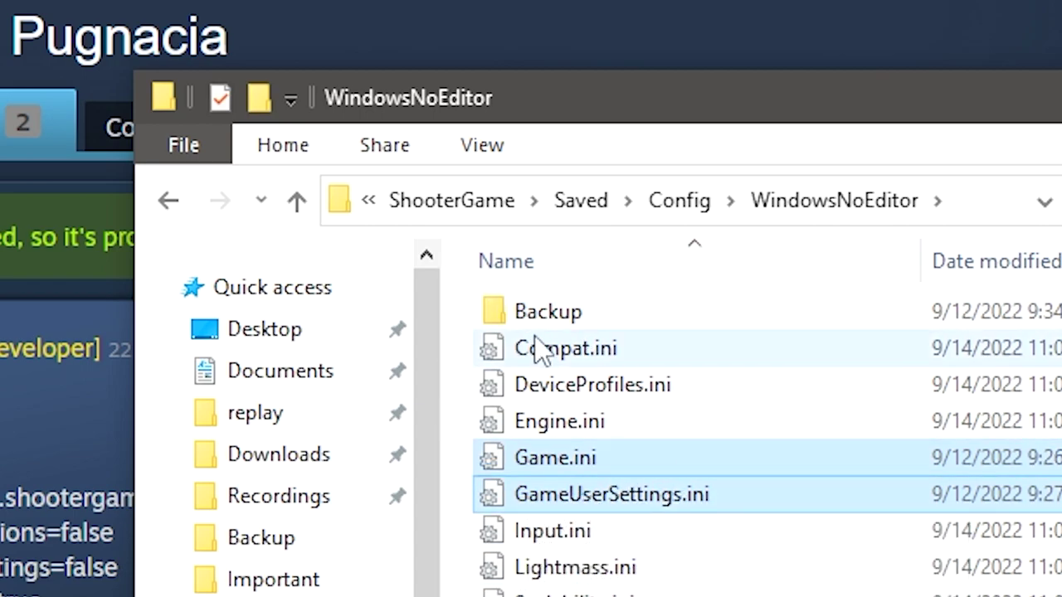
click(562, 322)
double_click(562, 321)
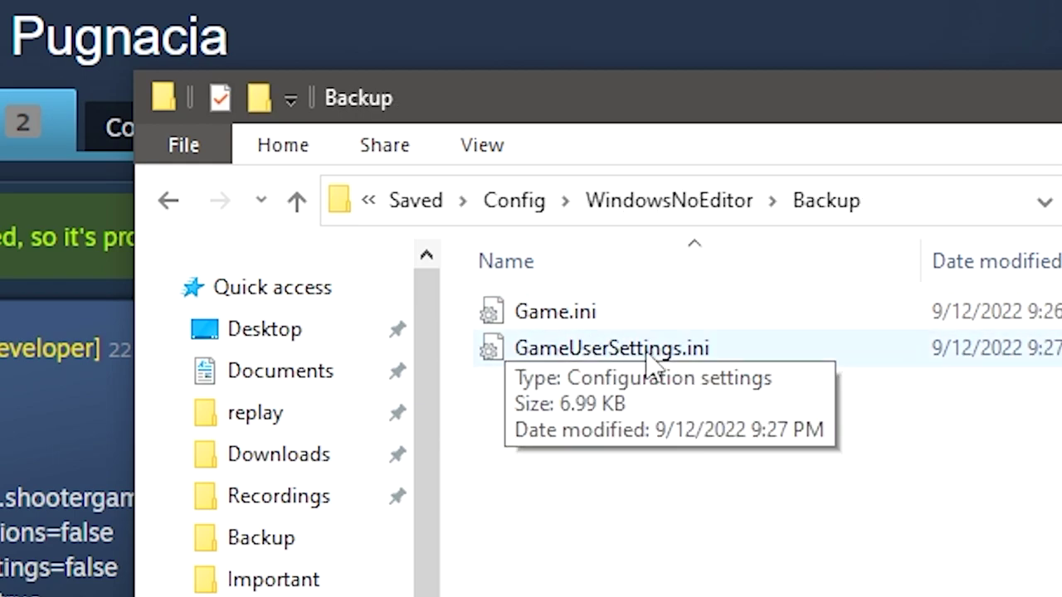
click(680, 204)
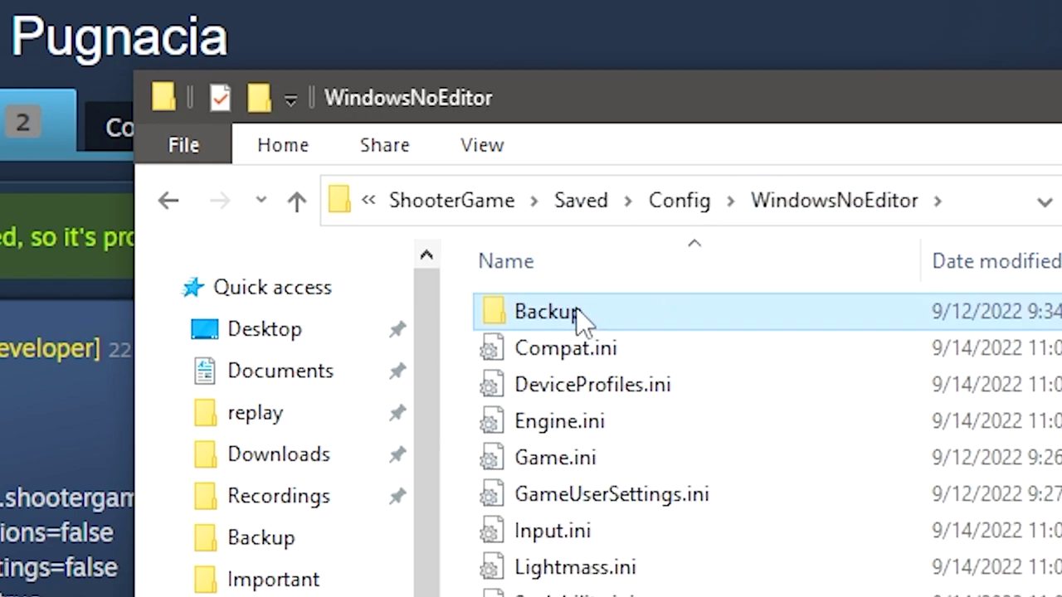
mouse_move(585, 303)
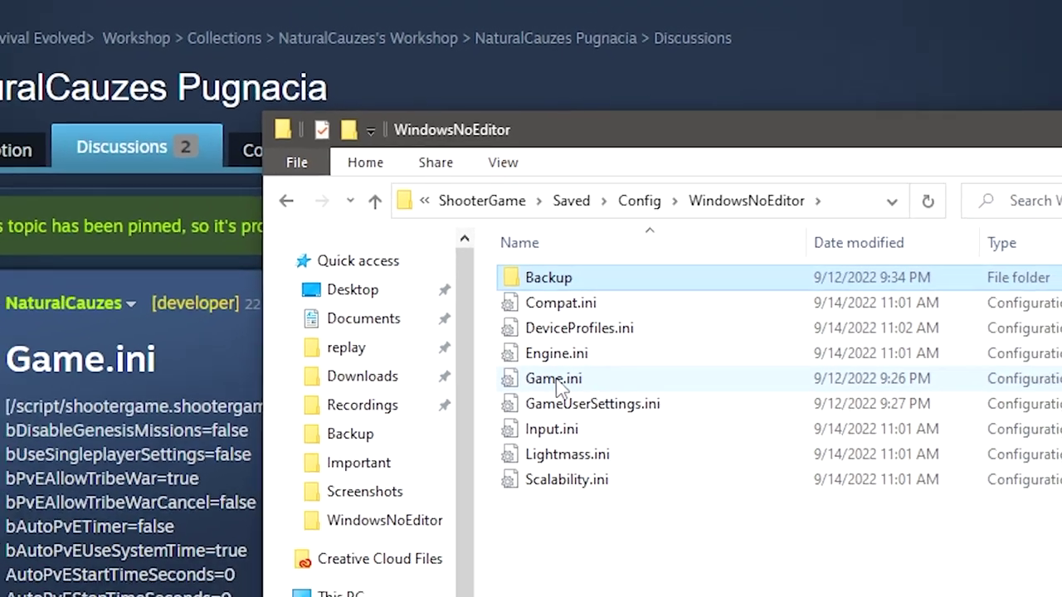
Open Game.ini in Notepad++ and replace its contents with the settings from the Game.ini discussion's main post, ending with a new line.
right_click(561, 390)
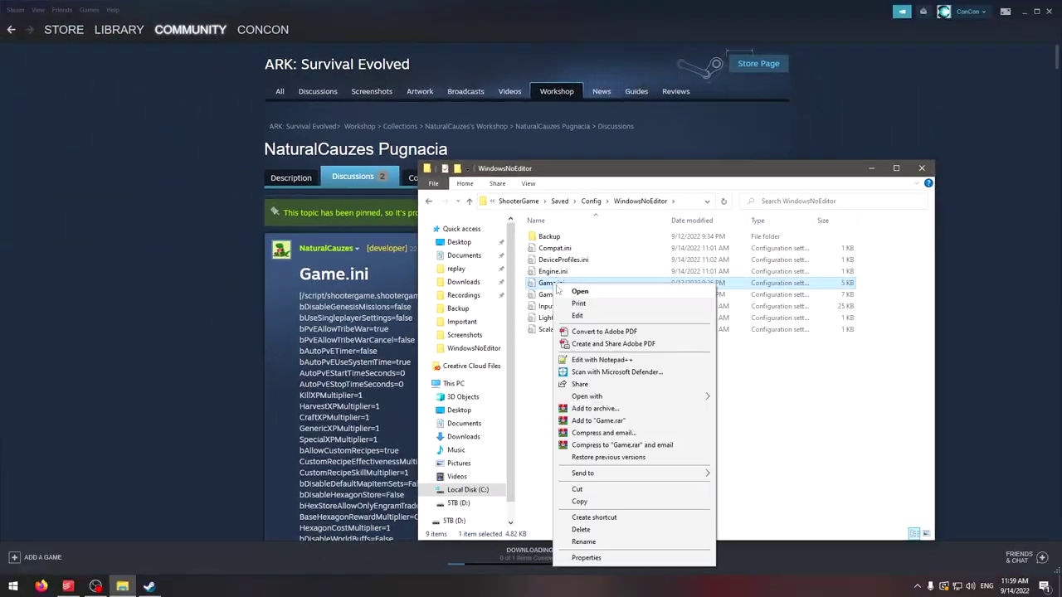
click(645, 548)
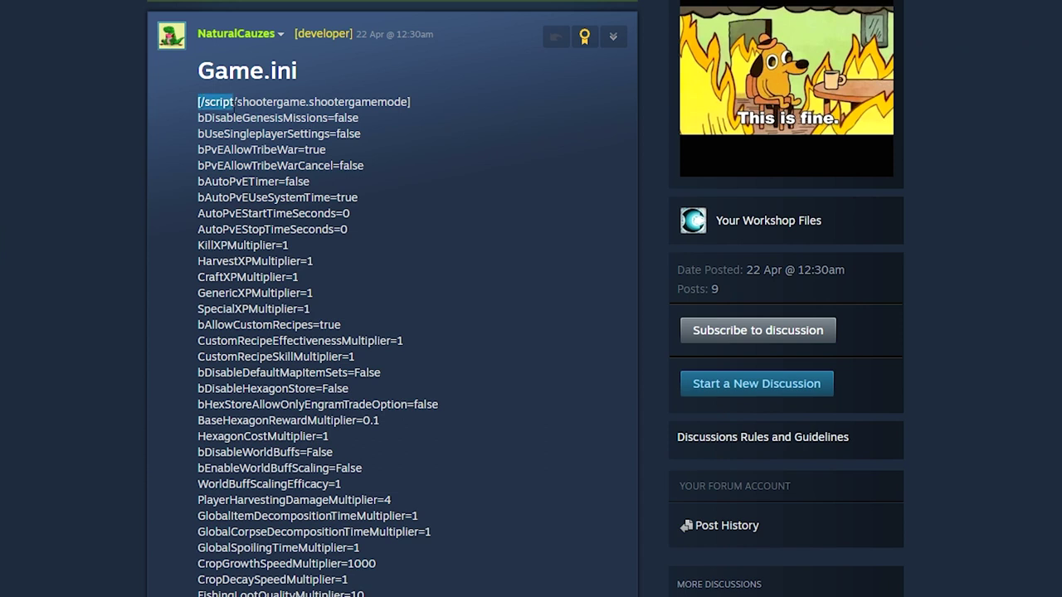
drag(235, 101, 623, 397)
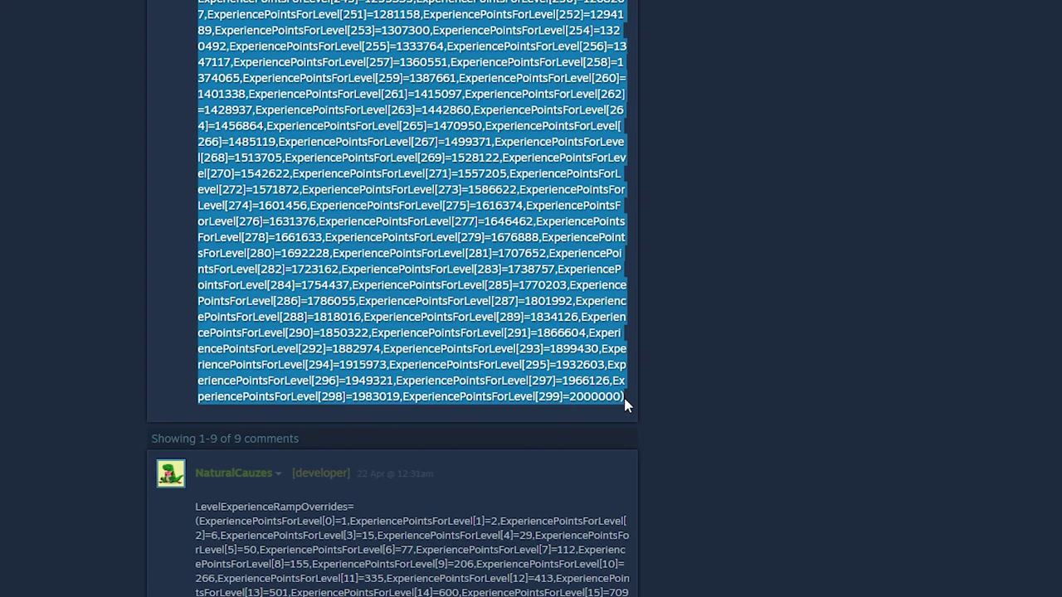
key(alt+Tab)
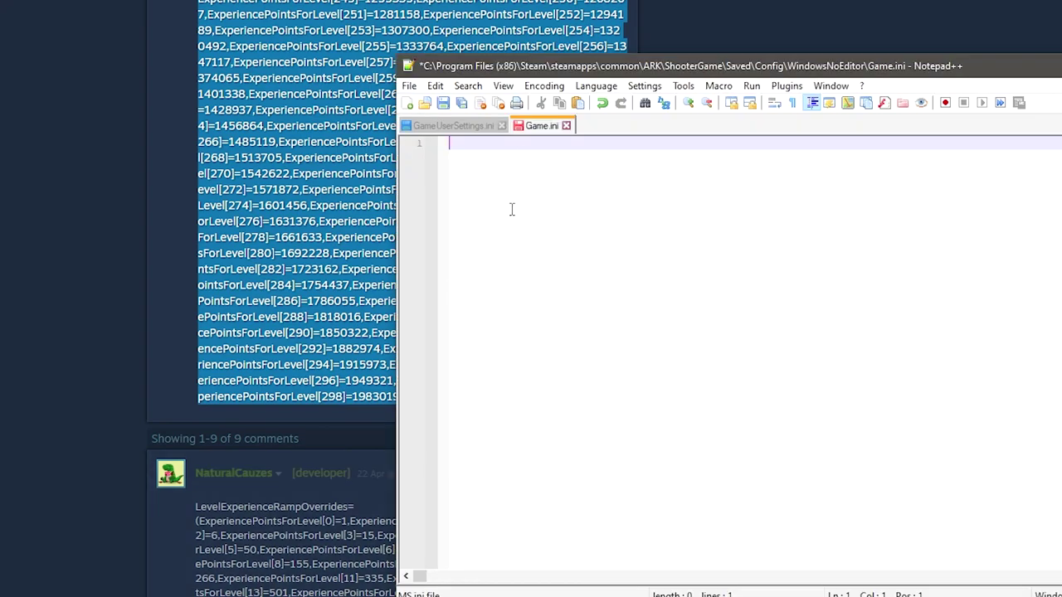
key(ctrl+v)
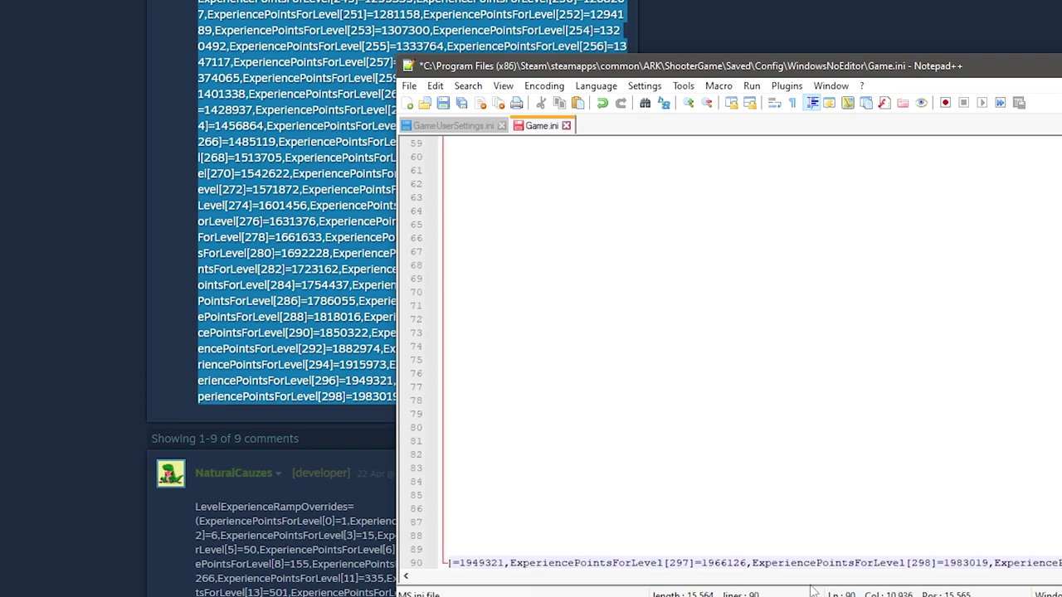
drag(912, 576, 414, 576)
scroll(606, 454, down, 2)
key(Return)
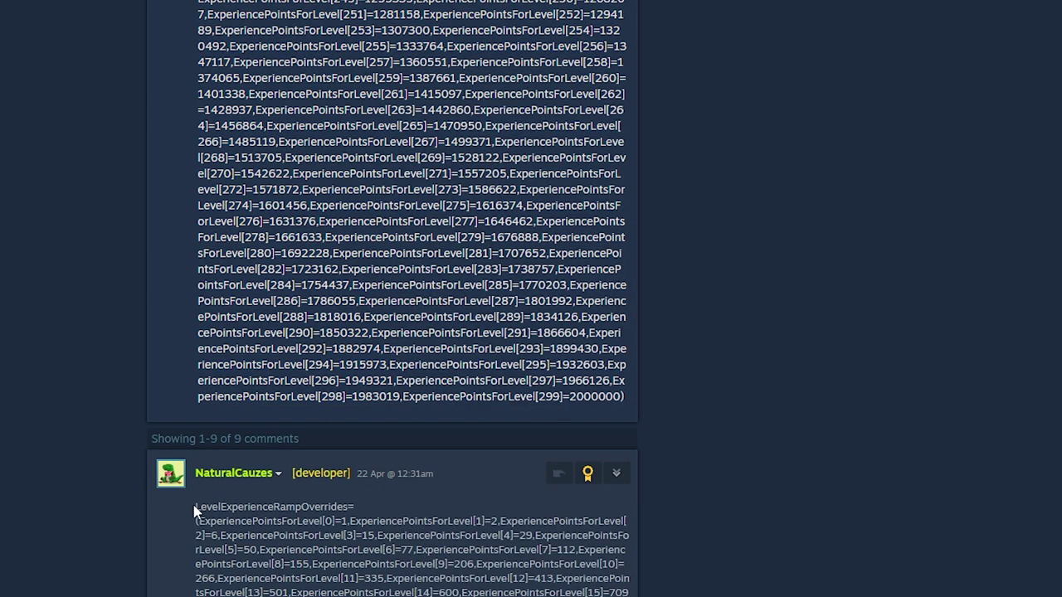
Append the settings from the discussion's comments, from LevelExperienceRampOverrides through PerLevelStatsMultiplier_DinoWild[11], to the end of Game.ini and save the file.
drag(196, 511, 378, 453)
key(alt+Tab)
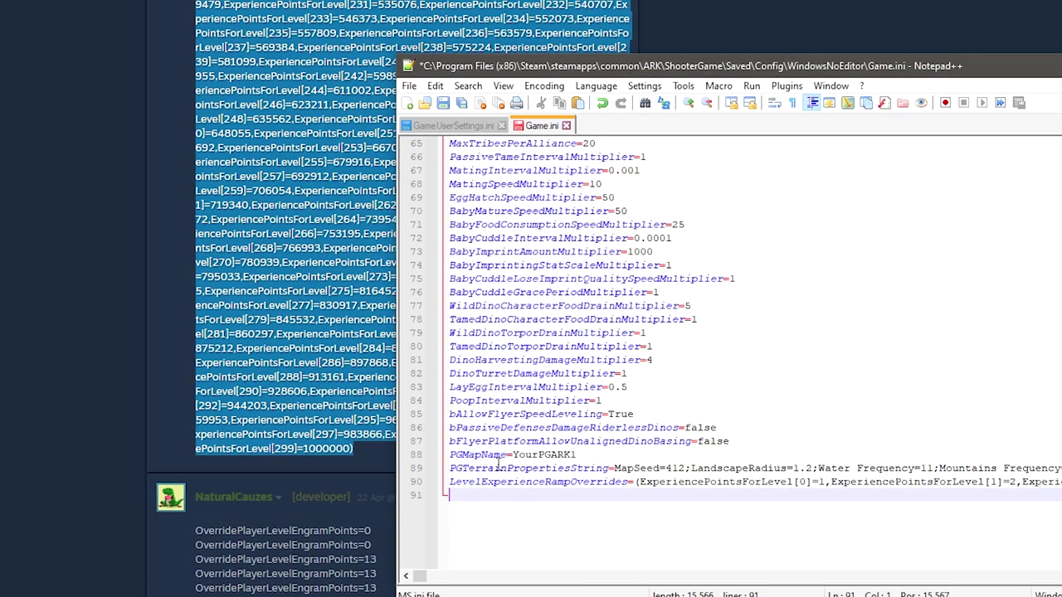
key(ctrl+v)
key(Return)
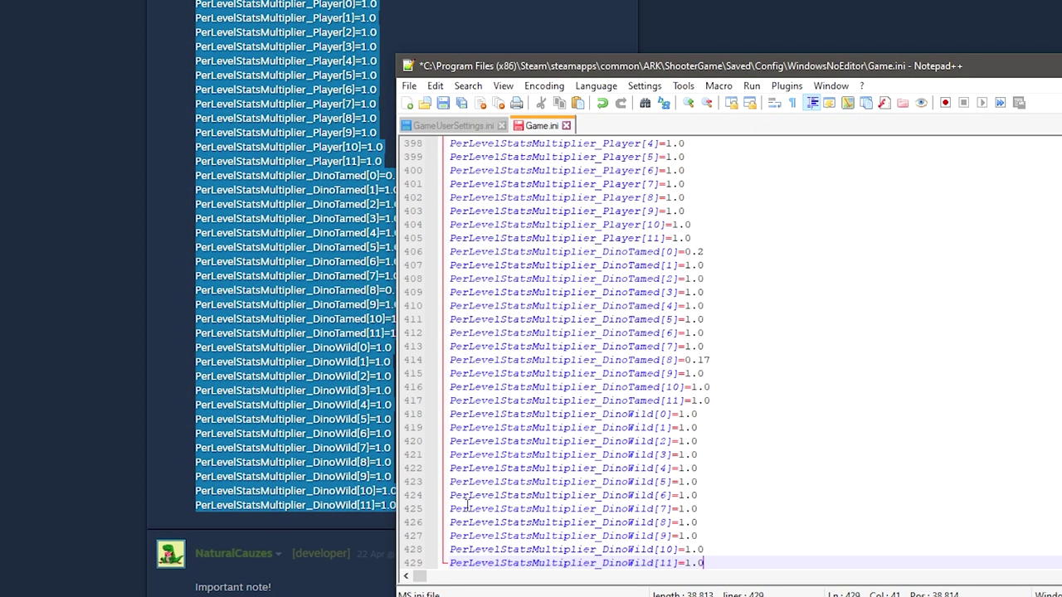
key(ctrl+s)
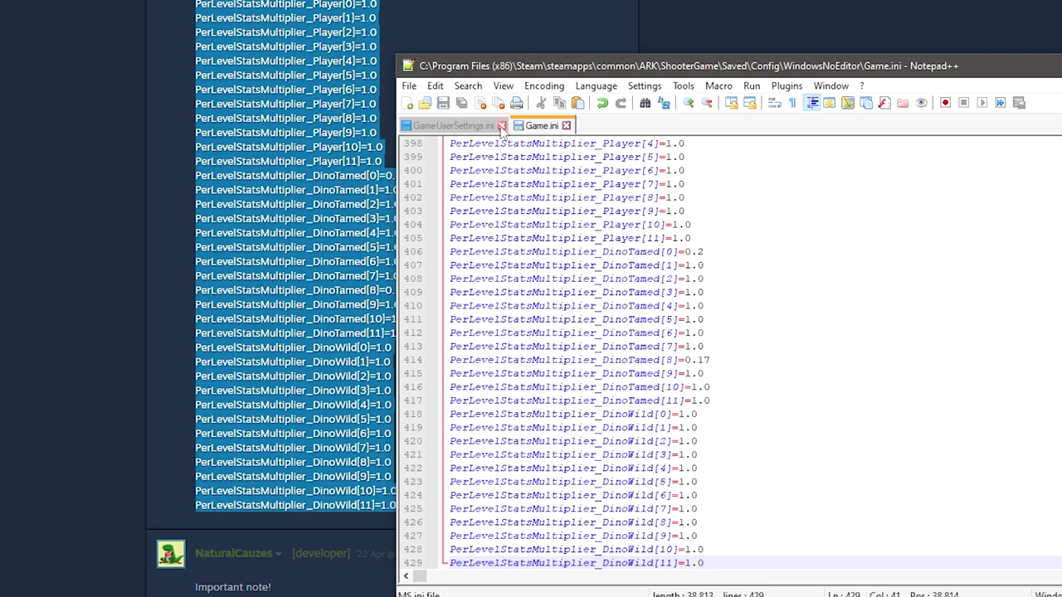
Close the files open in Notepad++ and open GameUserSettings.ini from the WindowsNoEditor folder for editing.
click(501, 125)
click(454, 125)
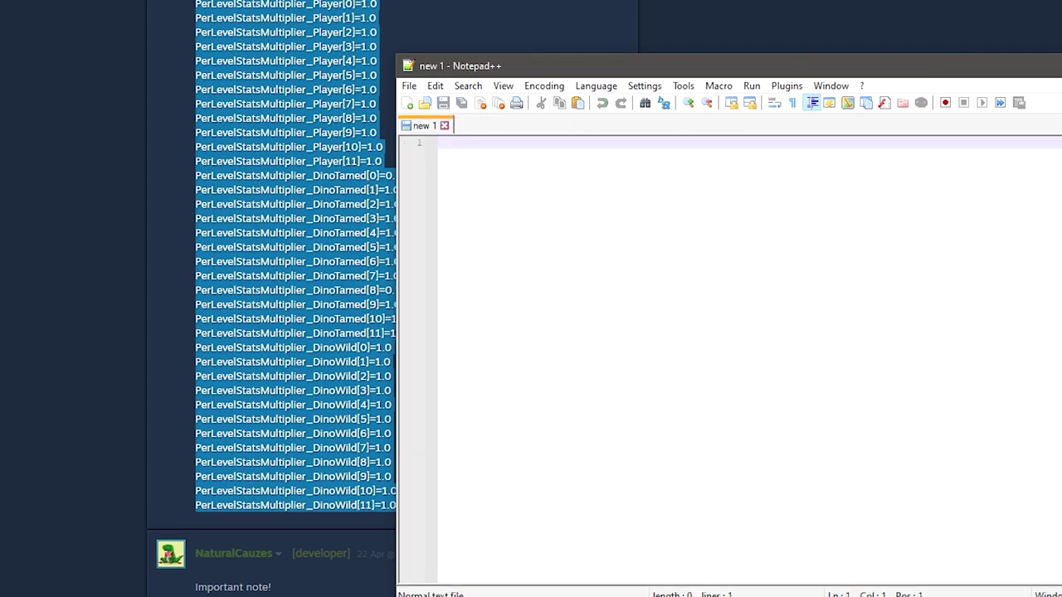
key(alt+Tab)
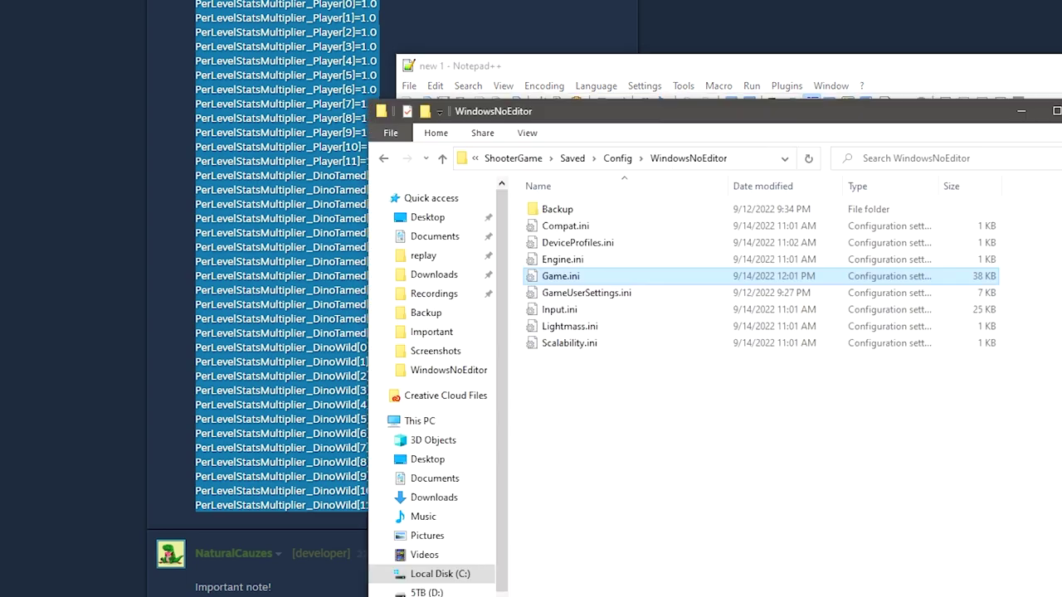
click(577, 299)
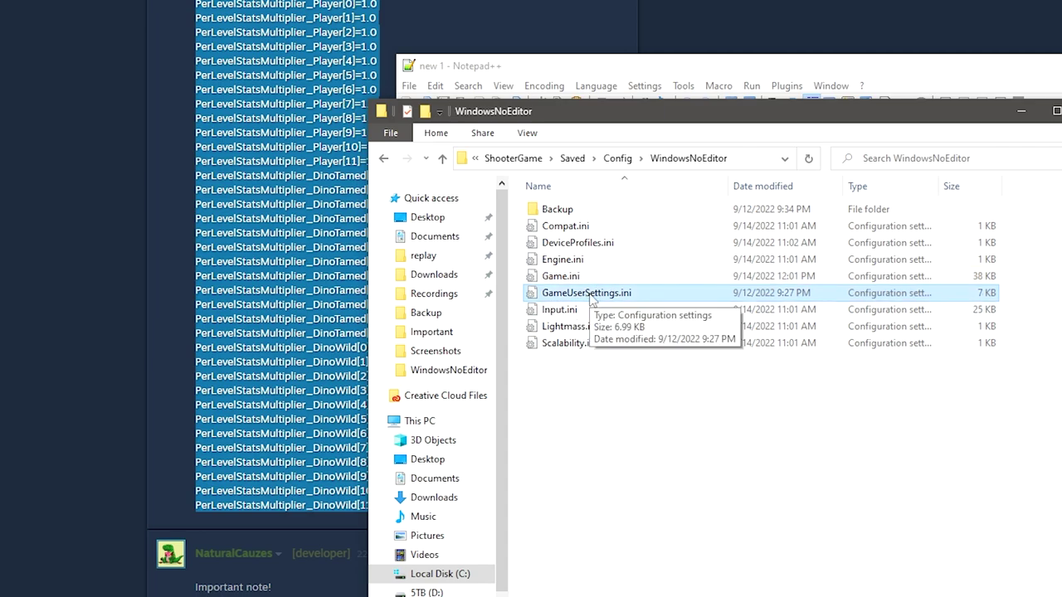
right_click(594, 298)
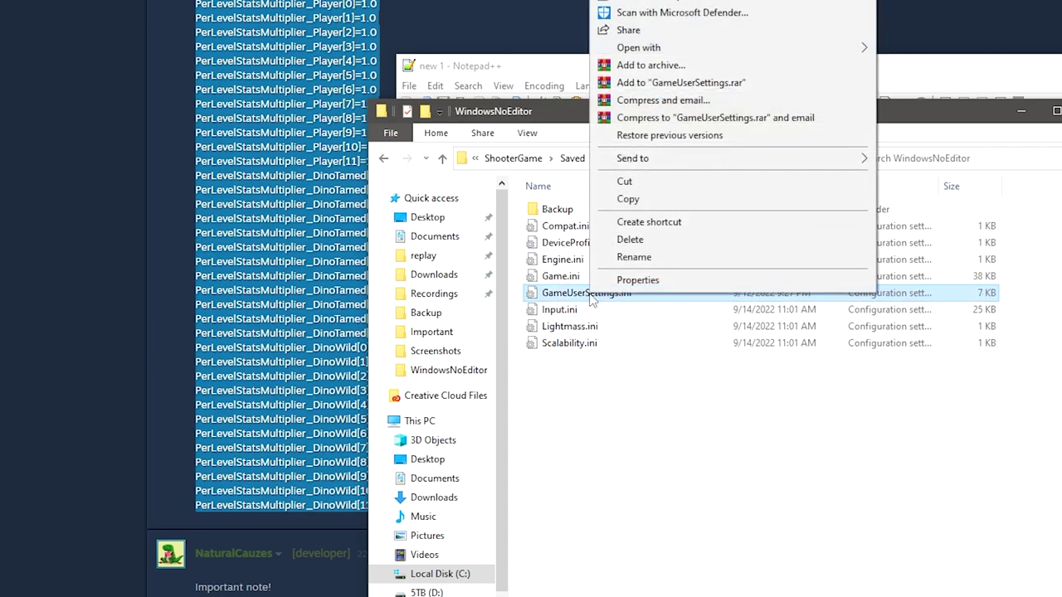
click(686, 8)
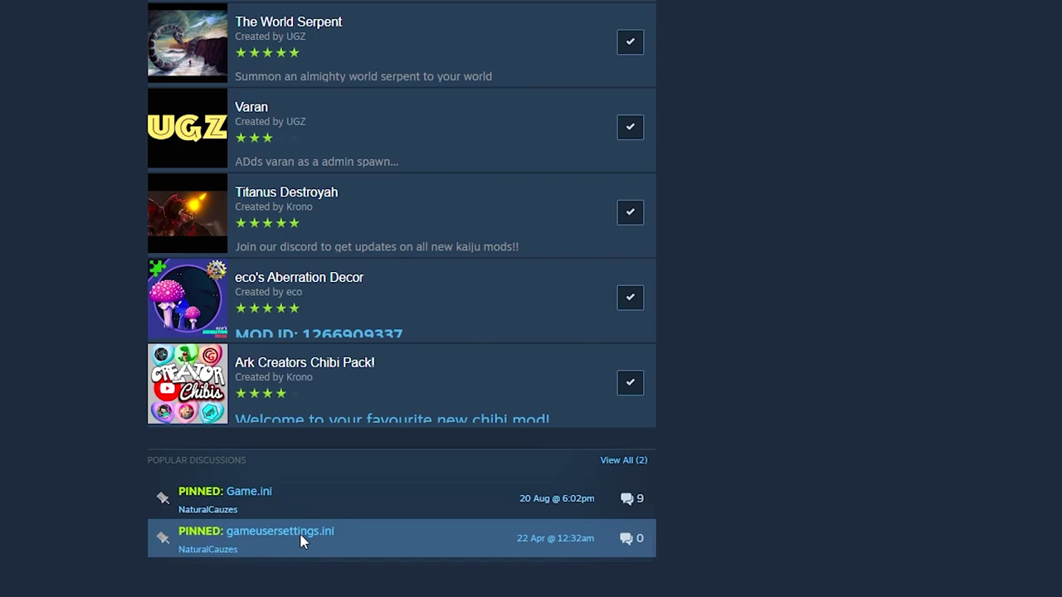
Copy the settings from the collection's pinned gameusersettings.ini discussion, replace the entire contents of GameUserSettings.ini with them, and save.
click(315, 537)
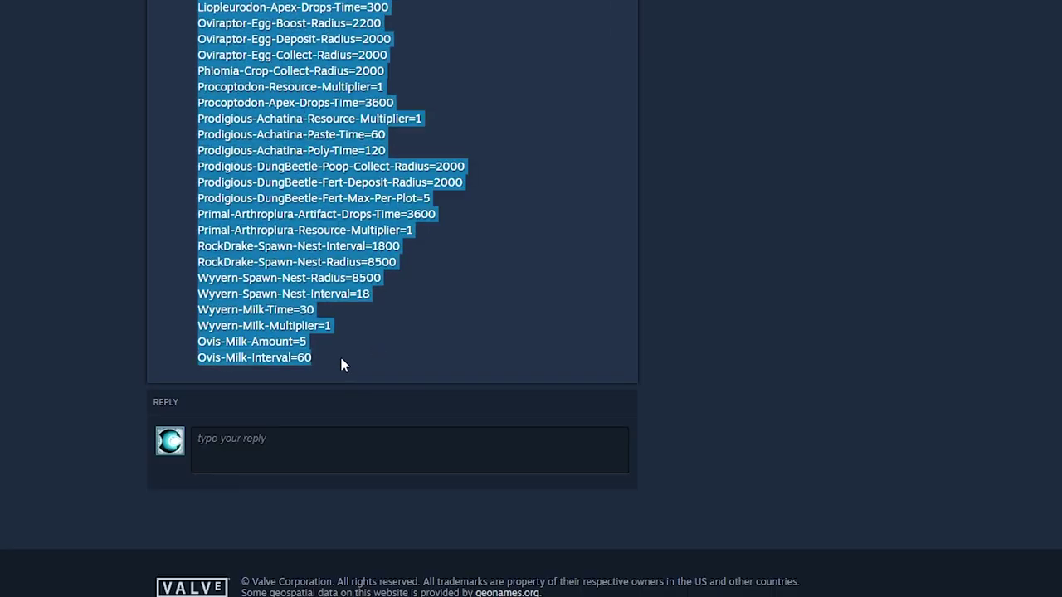
key(alt+Tab)
click(646, 256)
key(ctrl+a)
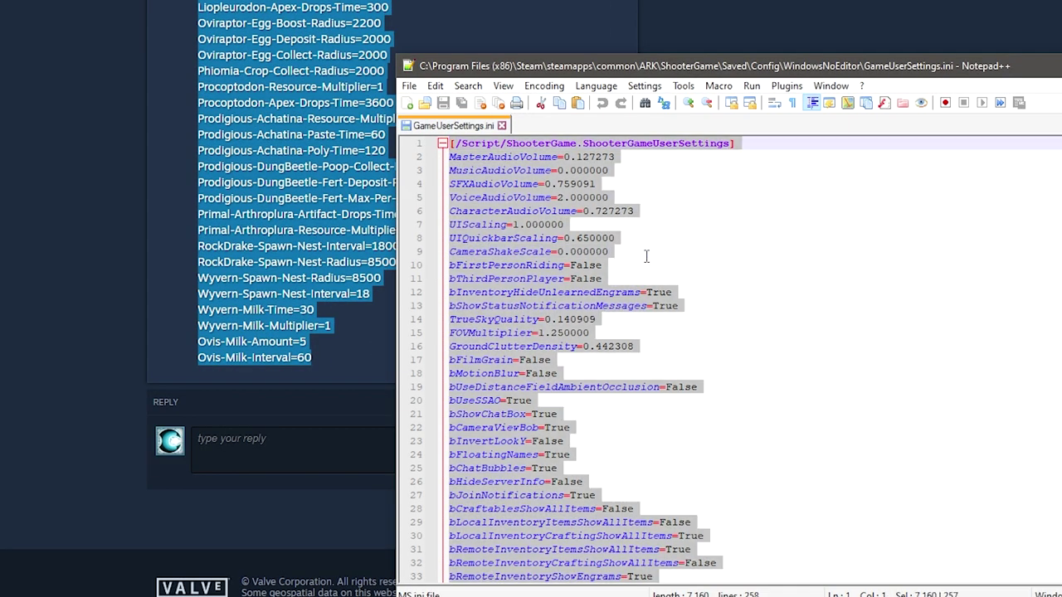
key(ctrl+v)
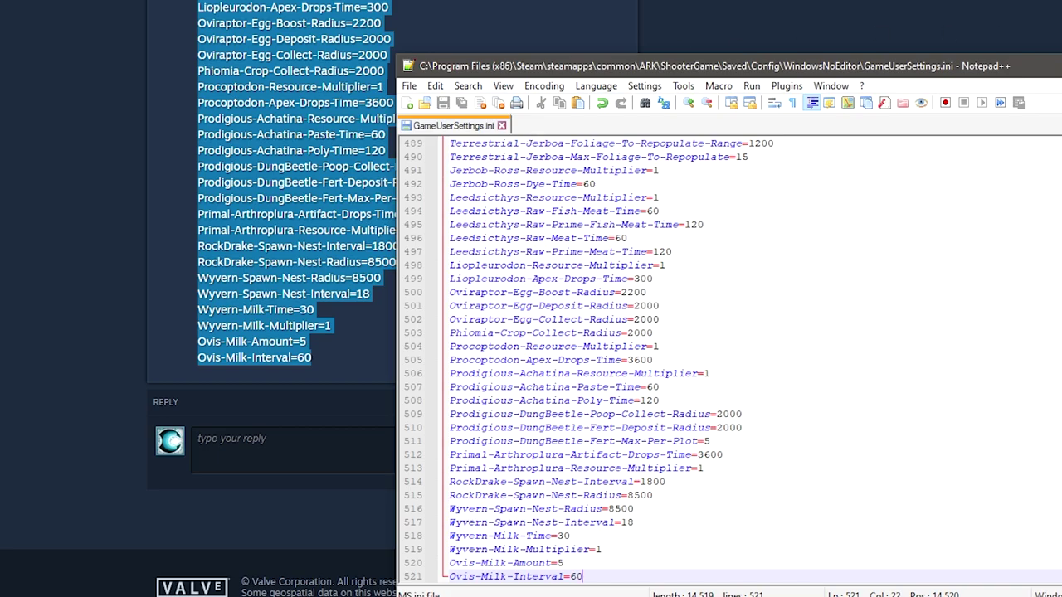
Switch to ARK: Survival Evolved, look through the active mods in the host game setup, and return to the main menu.
key(alt+Tab)
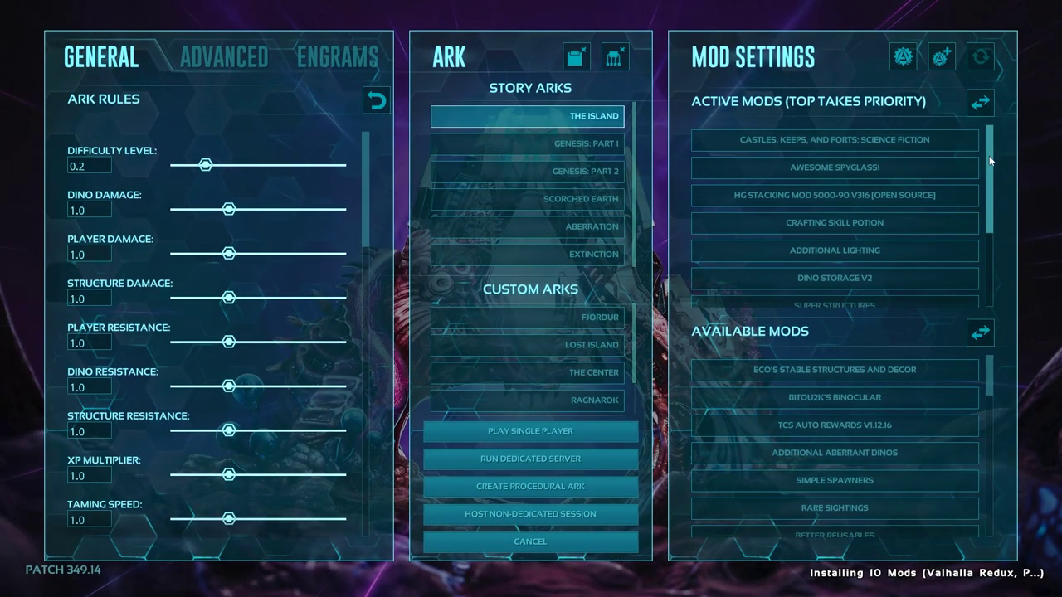
drag(986, 171, 993, 236)
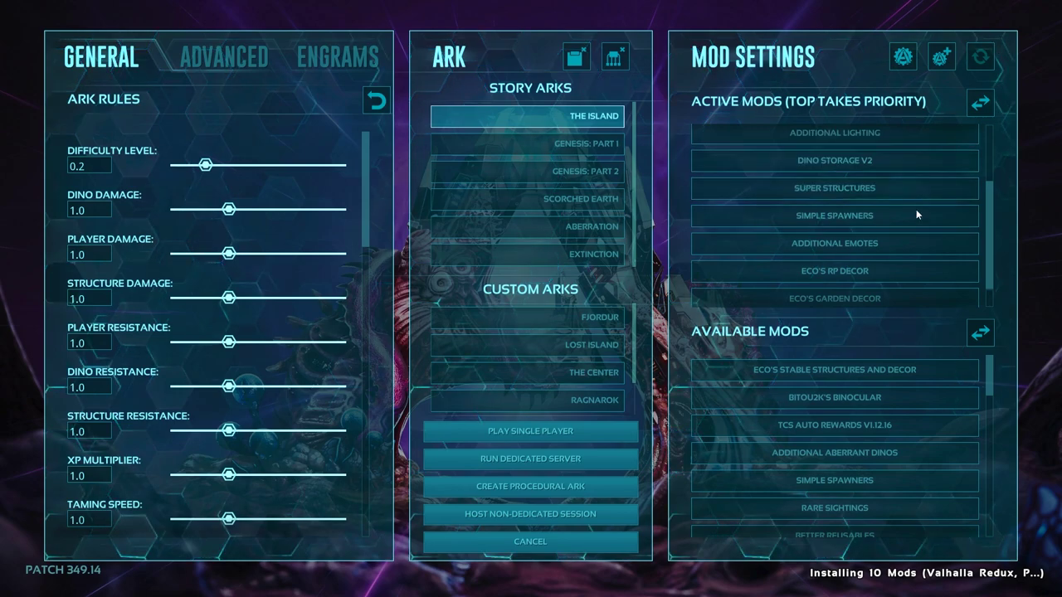
click(530, 541)
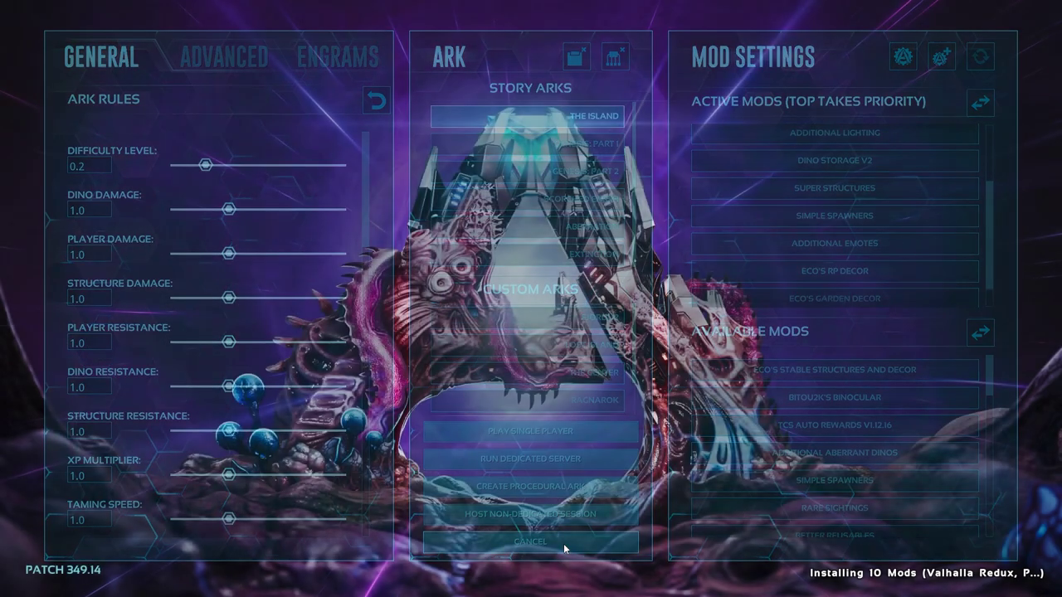
Reopen the host game setup and start a single-player game on the custom ark Valhalla Redux - Valhalla.
click(58, 357)
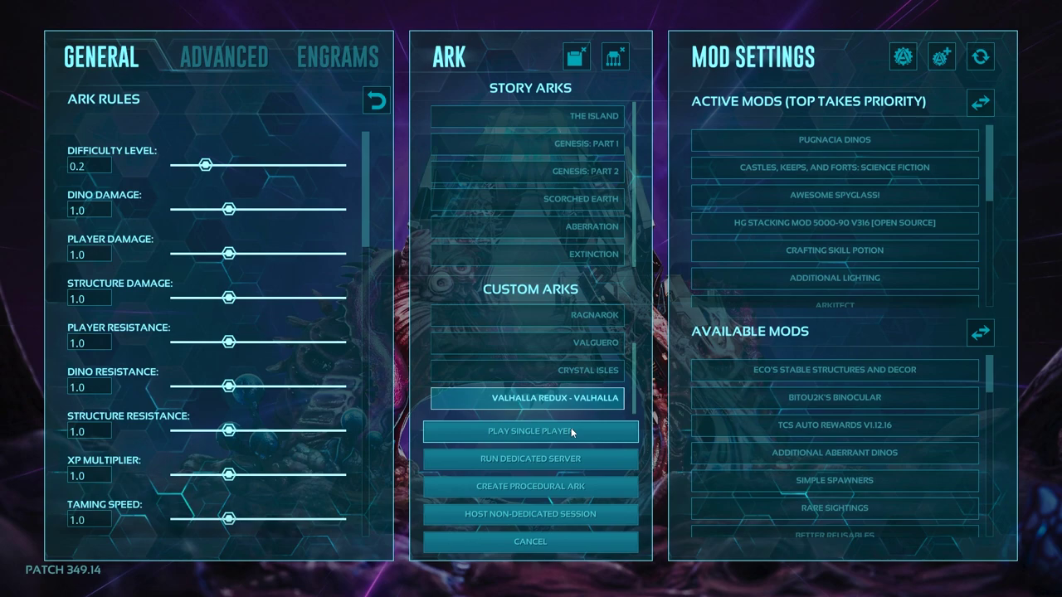
click(570, 428)
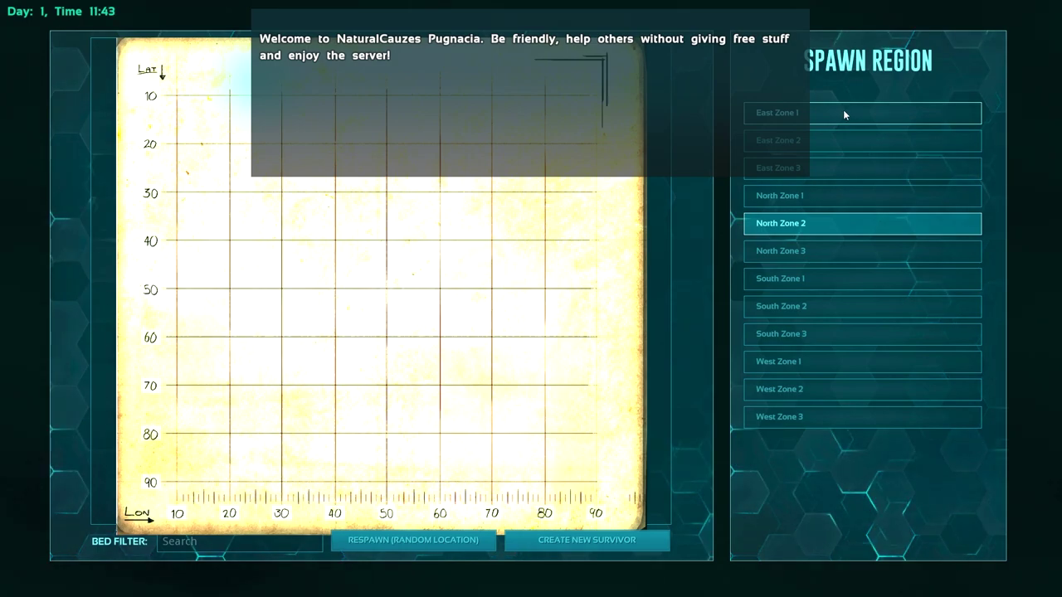
Select East Zone 1 as the spawn region, start creating a new survivor, and name it ConCon.
click(843, 113)
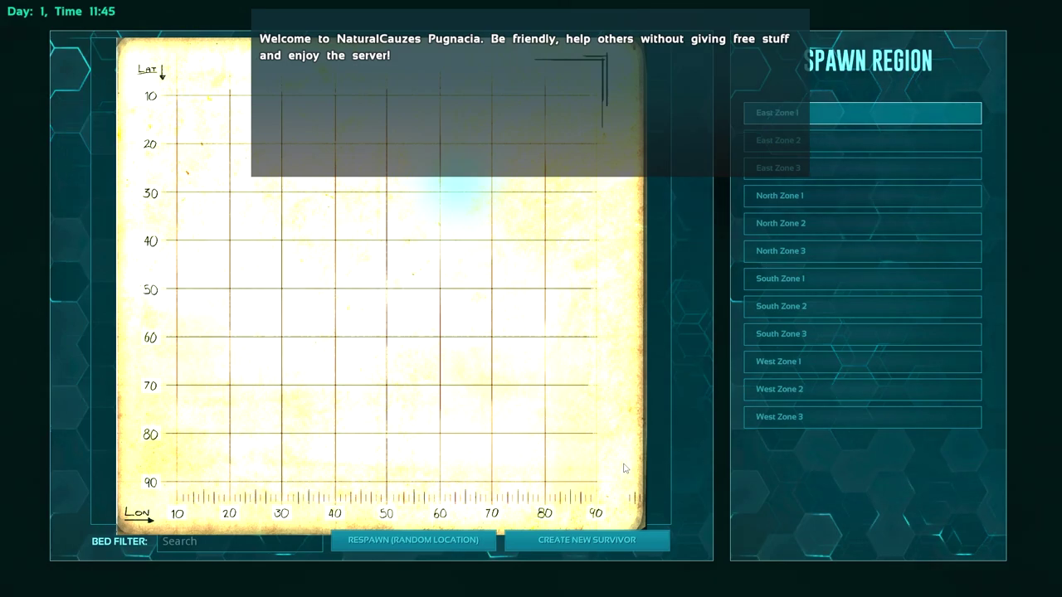
click(568, 541)
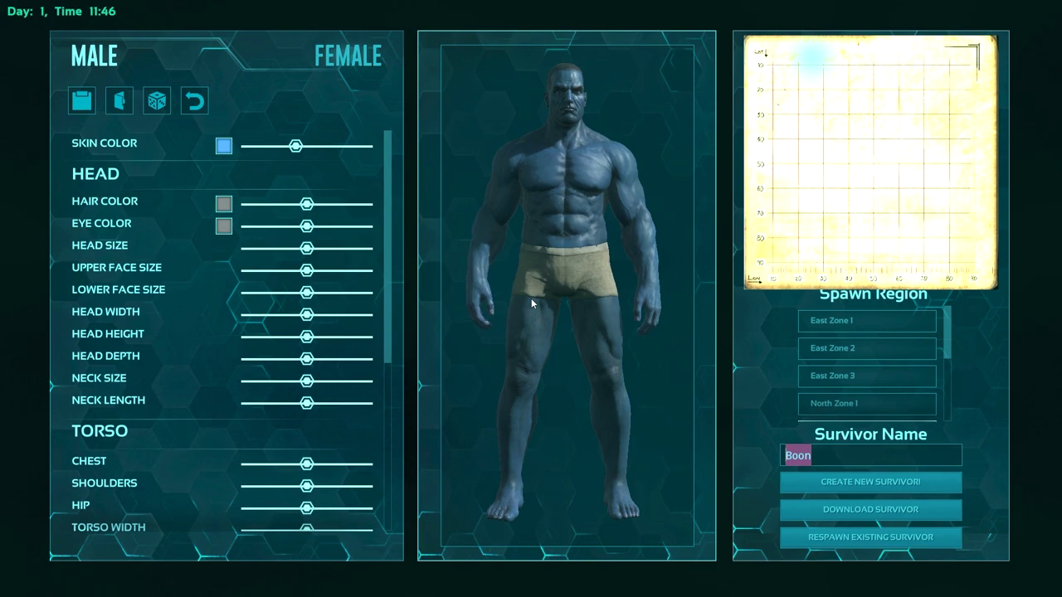
text(ConCon)
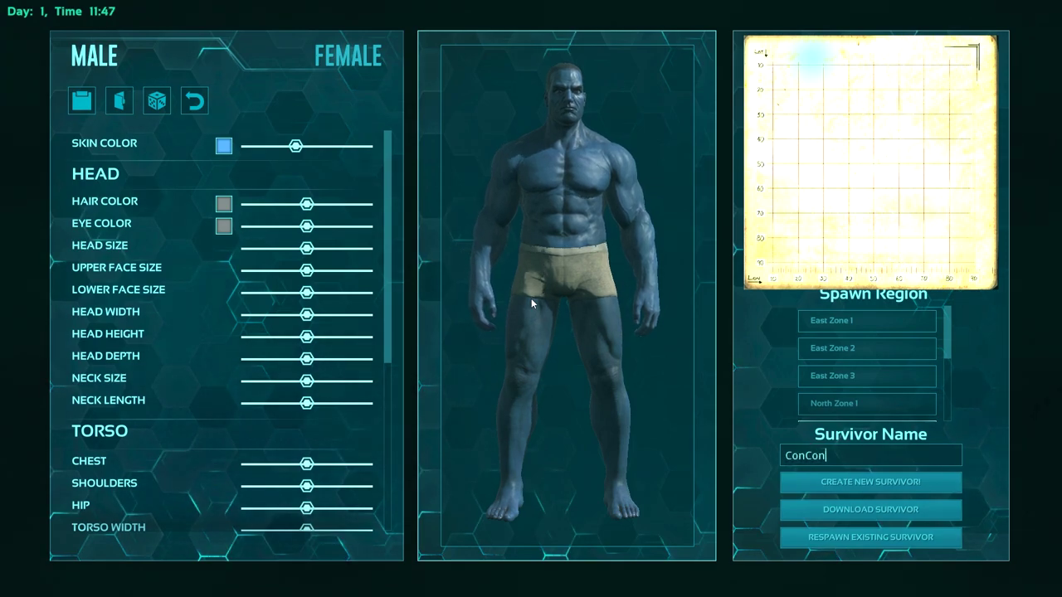
Load a saved appearance preset, set the skin color slider to its maximum for a bright red body, and create the survivor.
click(119, 101)
click(506, 345)
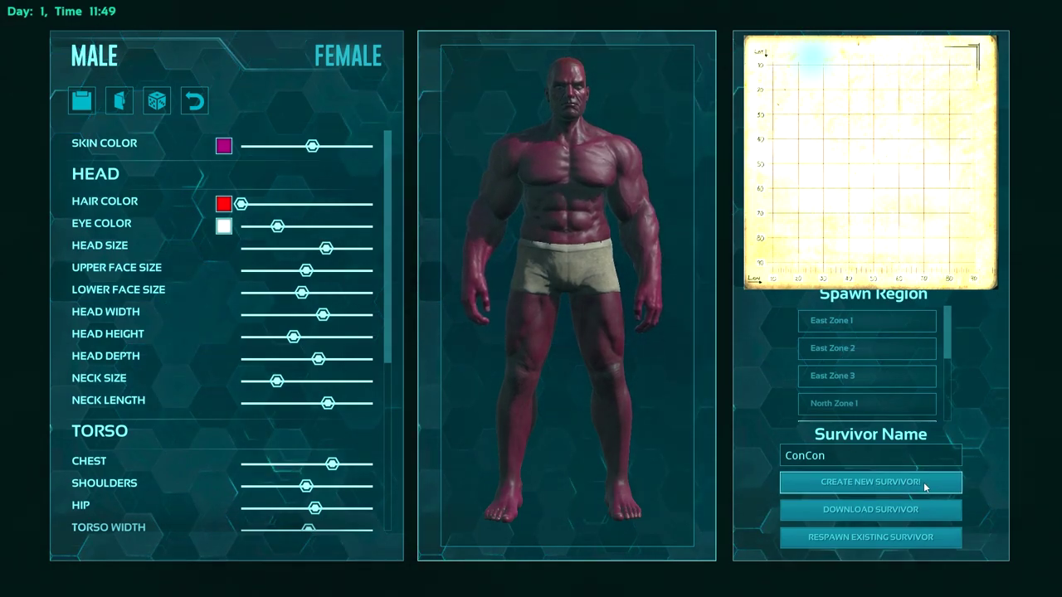
drag(312, 146, 372, 146)
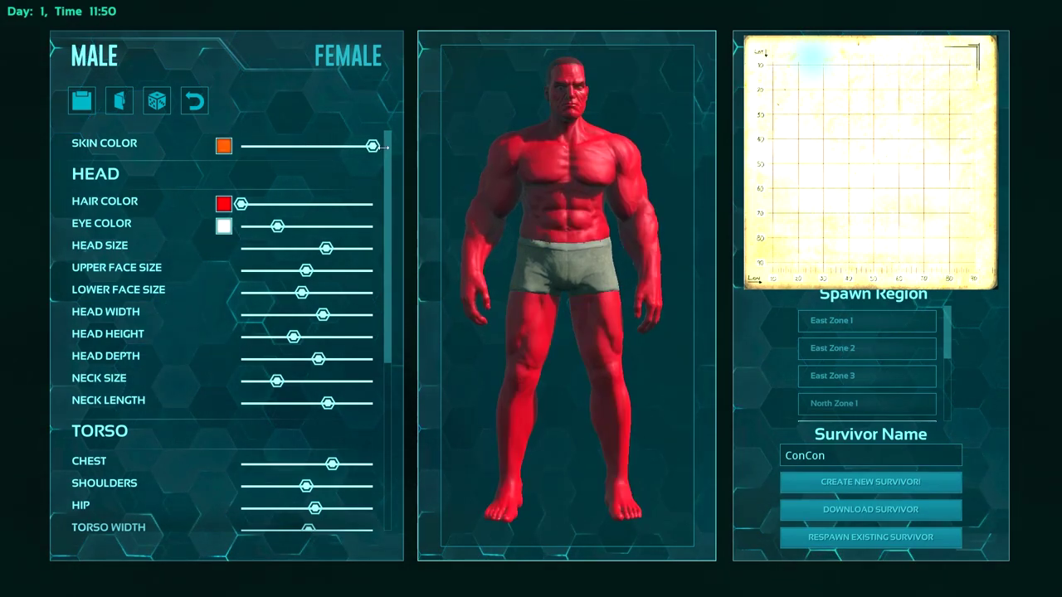
click(880, 484)
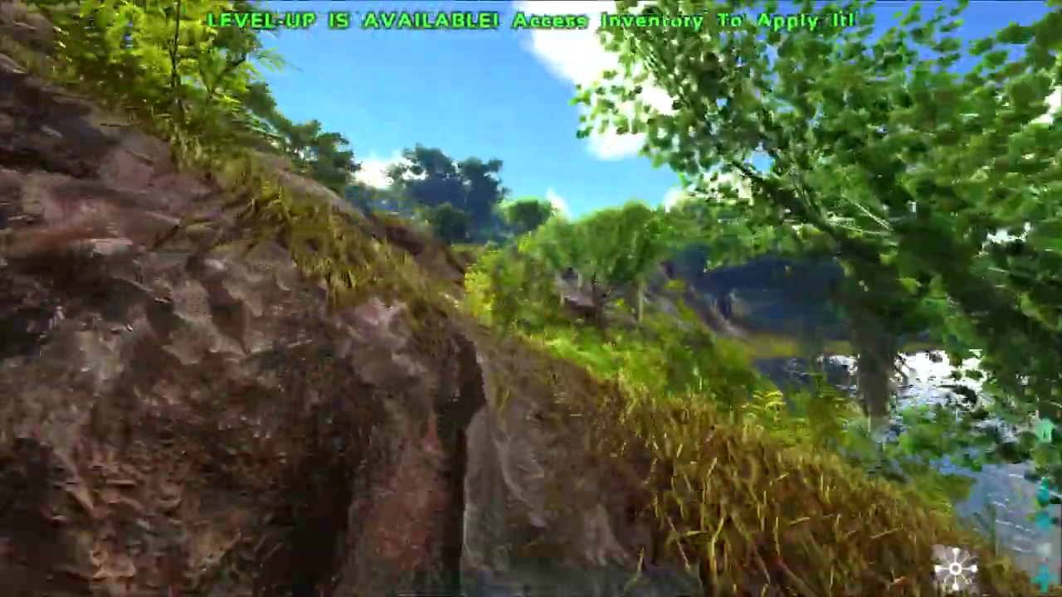
Switch to the third-person view and run the survivor up the rocky slope to the grassy area under the trees.
key(k)
key(w)
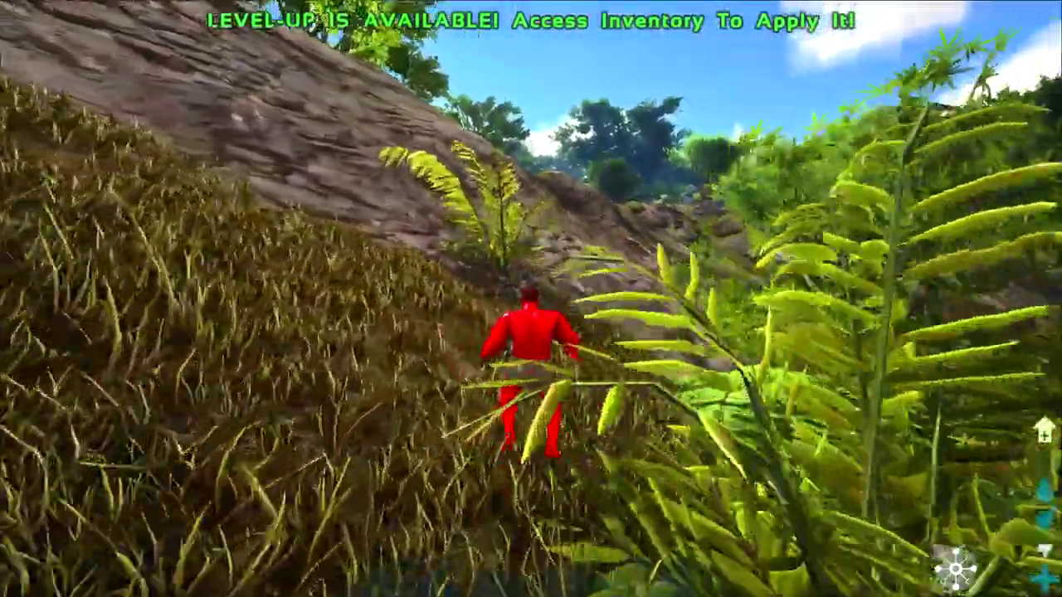
key(w)
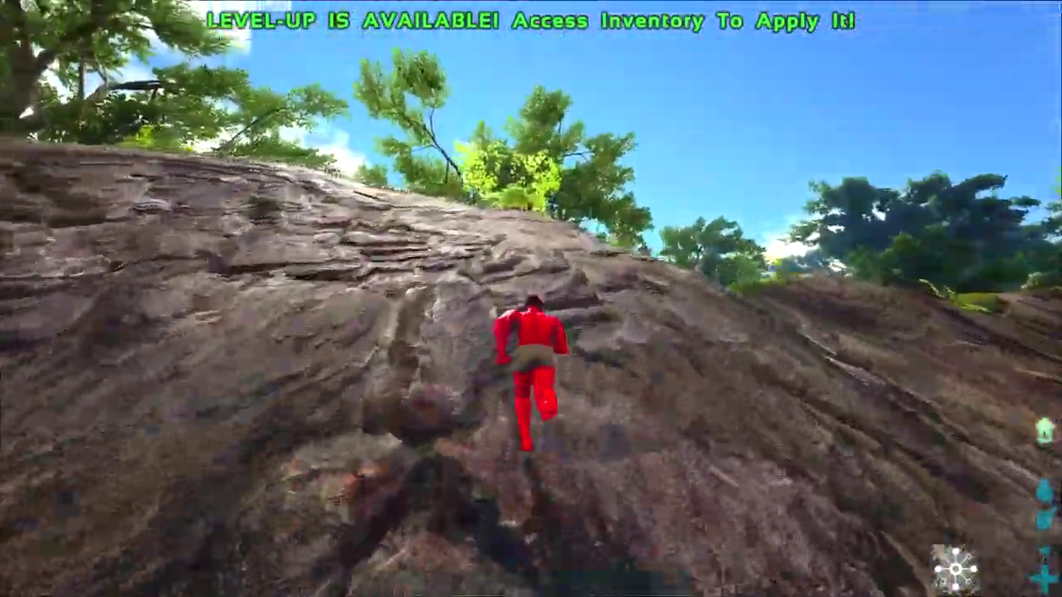
key(w)
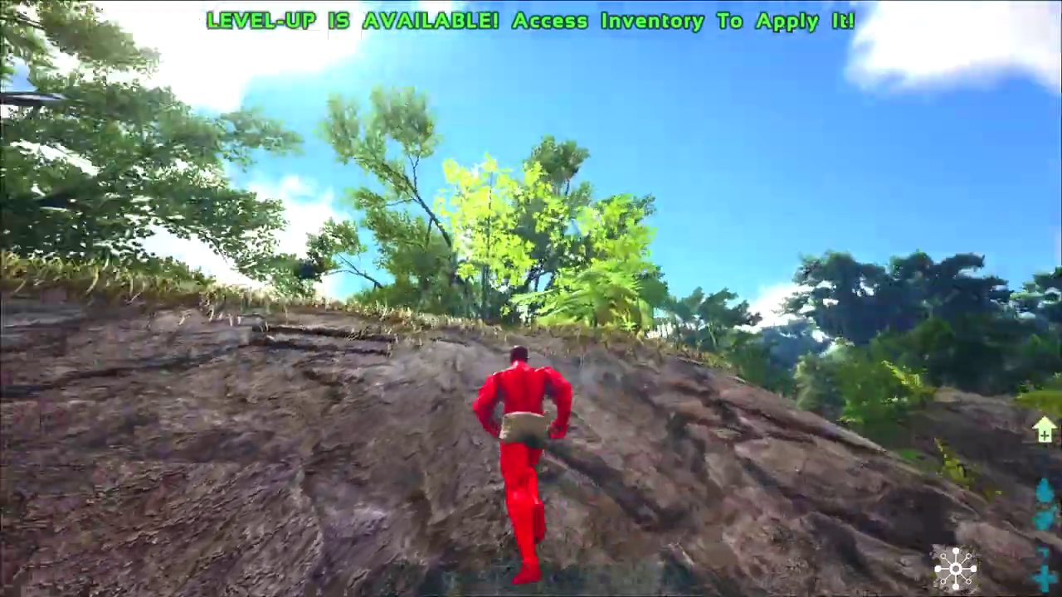
key(w)
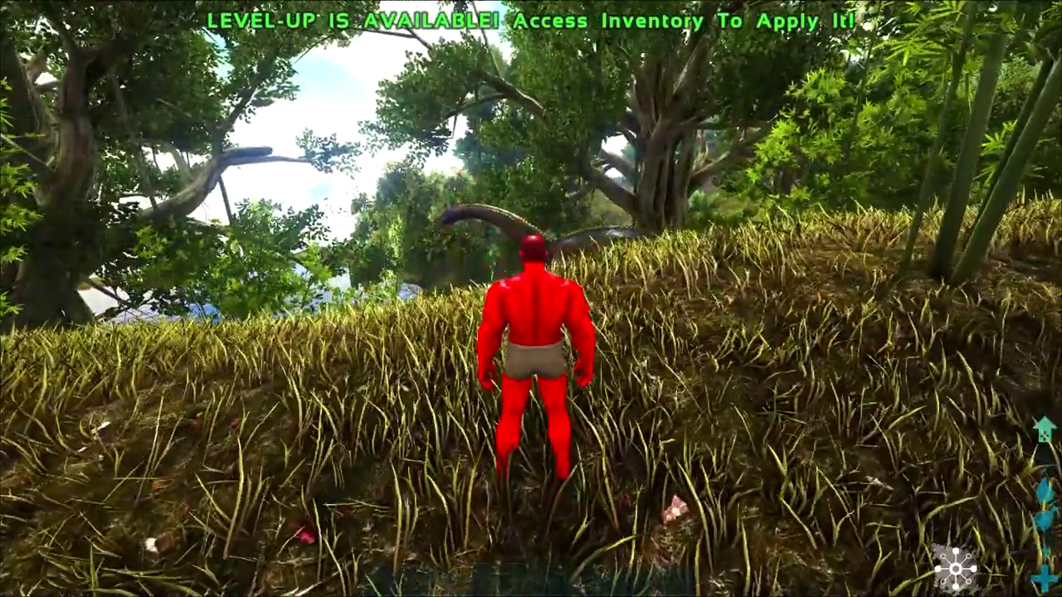